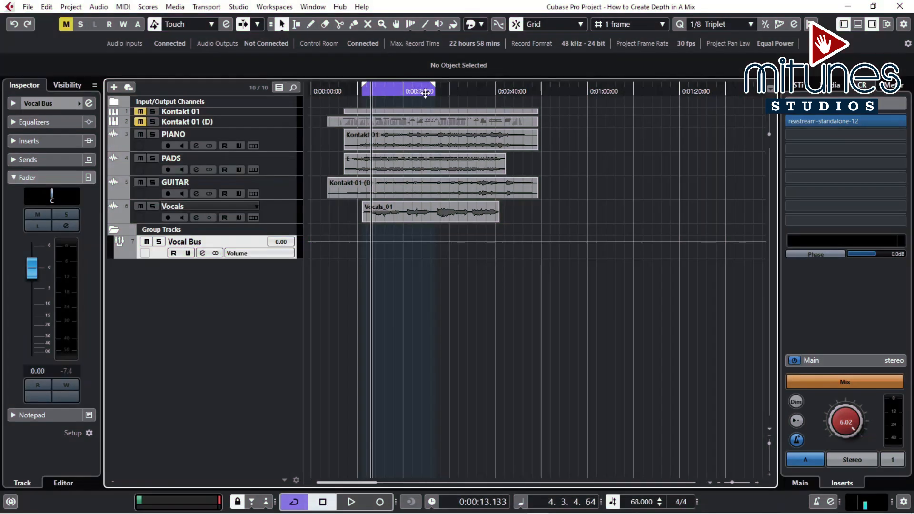
Step: Play the mix from the start of the loop region, then stop playback
{"action": "left_click", "coordinate": [365, 92]}
{"action": "left_click", "coordinate": [361, 91]}
{"action": "key", "text": "space"}
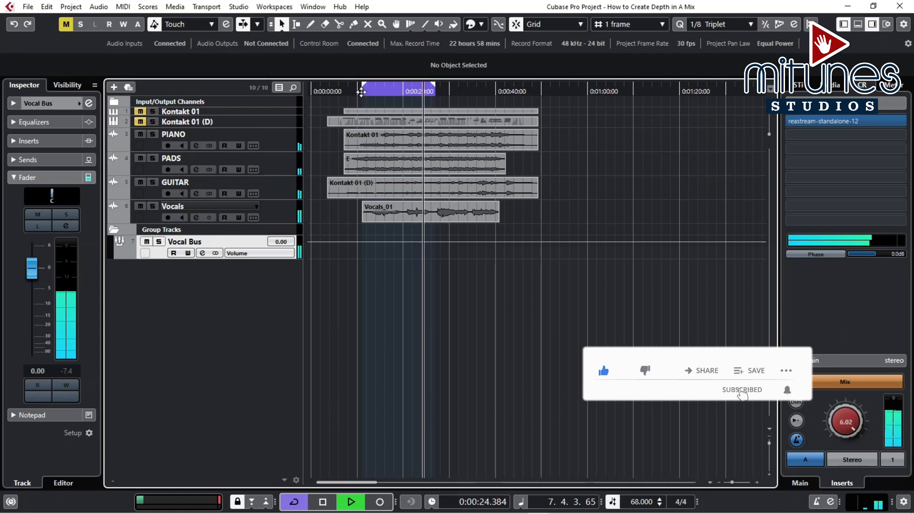
{"action": "key", "text": "space"}
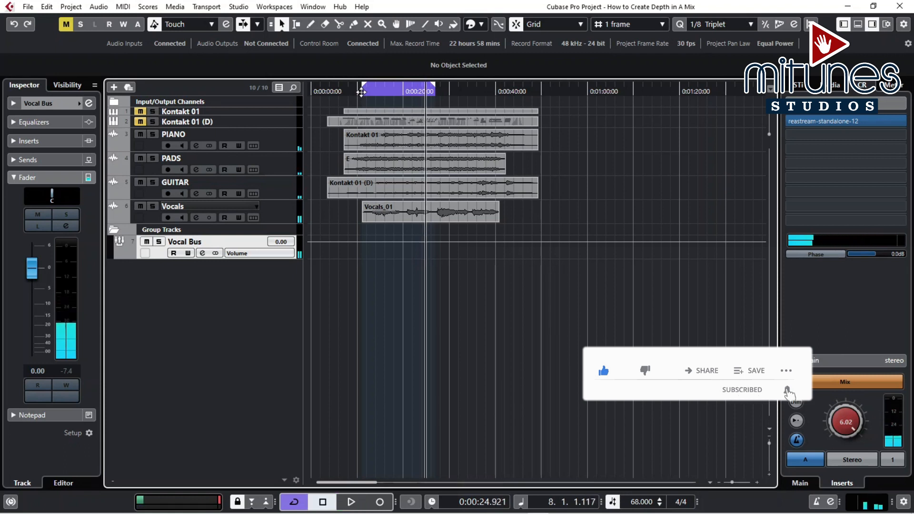
Step: Open the channel settings of the Vocal Bus group track and reposition the window over the project
{"action": "left_click", "coordinate": [281, 207]}
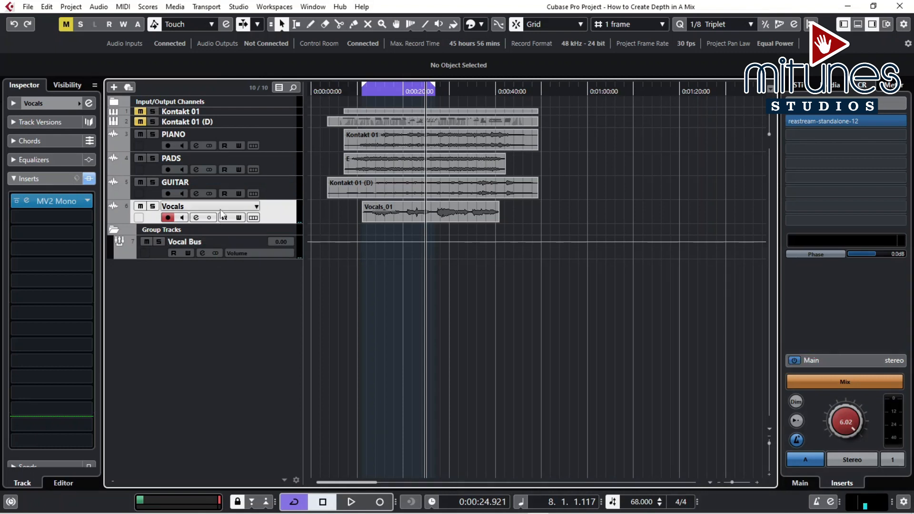
{"action": "left_click", "coordinate": [214, 239]}
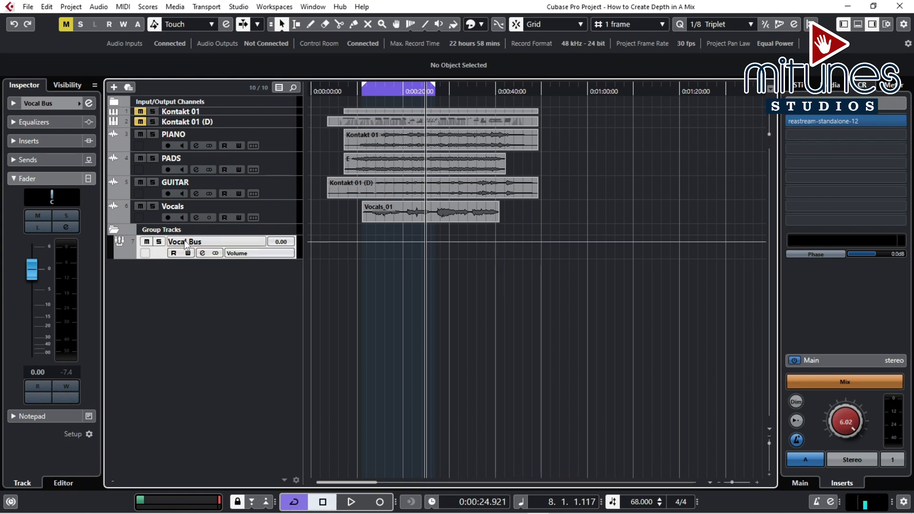
{"action": "left_click", "coordinate": [202, 253]}
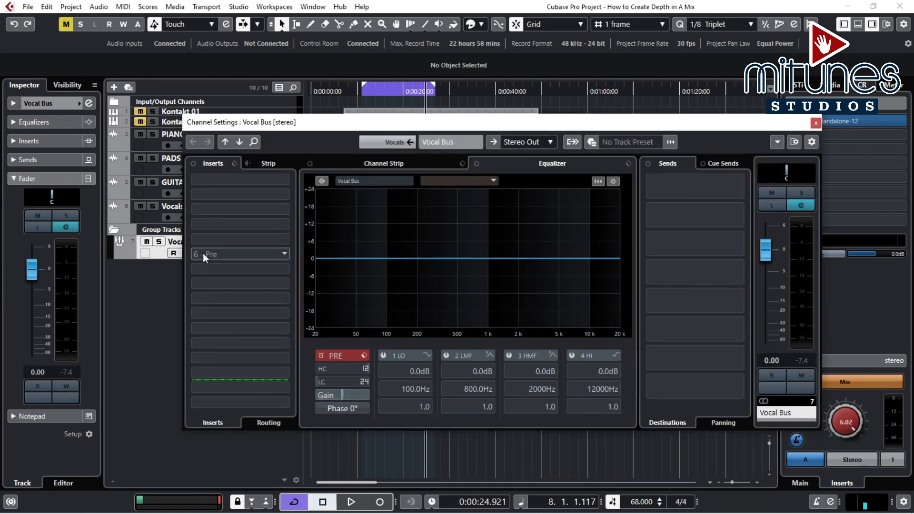
{"action": "left_click_drag", "start_coordinate": [334, 125], "coordinate": [313, 126]}
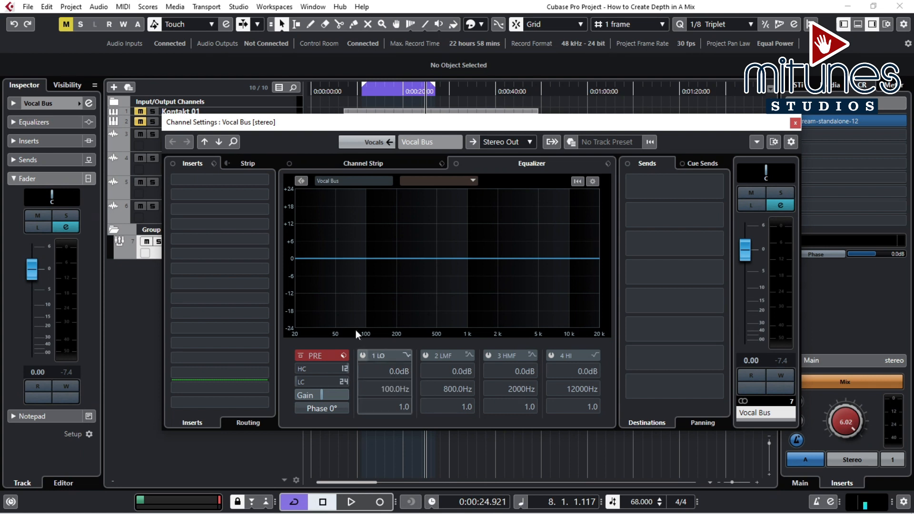
{"action": "left_click_drag", "start_coordinate": [373, 123], "coordinate": [357, 123]}
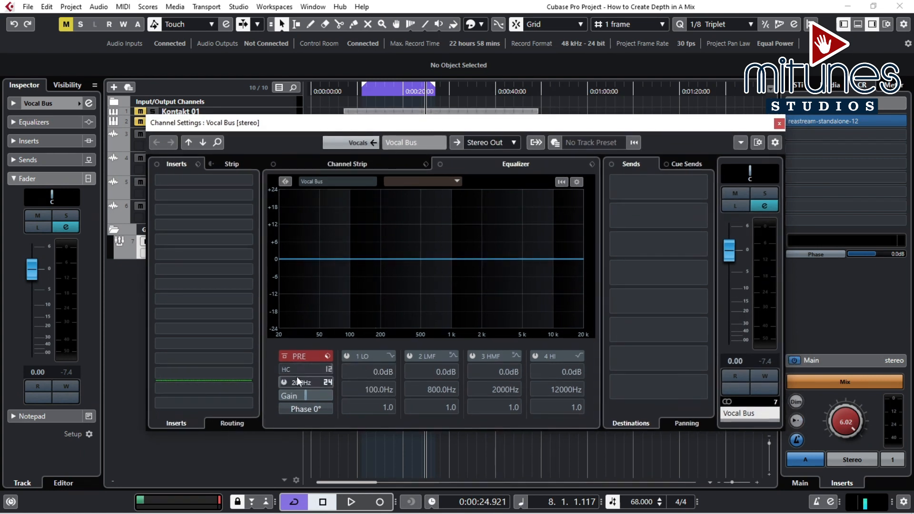
Step: Enable the Vocal Bus low-cut filter with a 24 dB/Oct slope and a cutoff of about 134 Hz
{"action": "left_click", "coordinate": [328, 382]}
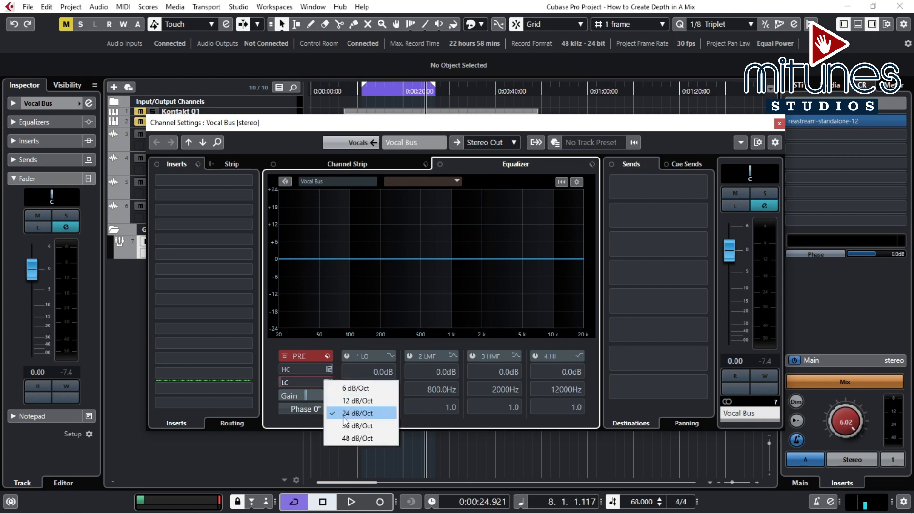
{"action": "left_click", "coordinate": [362, 413]}
{"action": "left_click", "coordinate": [284, 383]}
{"action": "left_click_drag", "start_coordinate": [292, 383], "coordinate": [305, 382]}
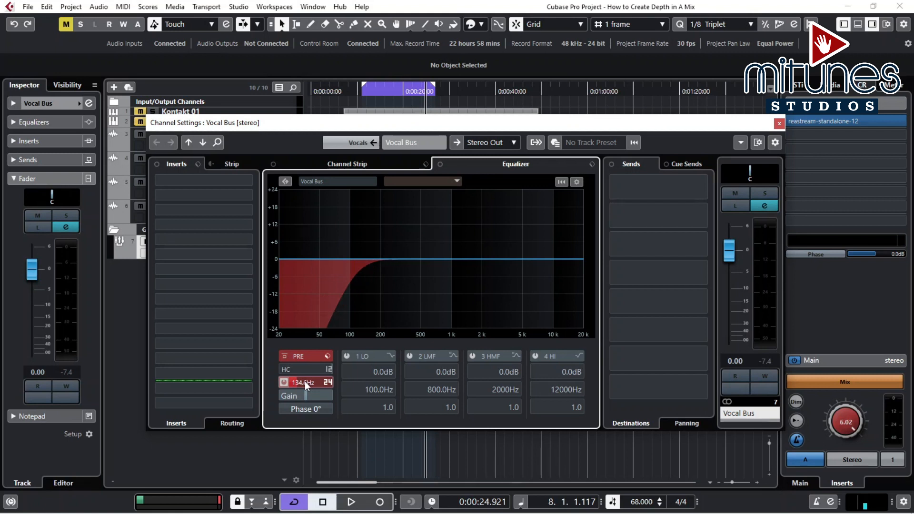
Step: Raise the low-cut frequency during playback, compare the vocals with the pre section bypassed and active, and close the channel settings
{"action": "key", "text": "space"}
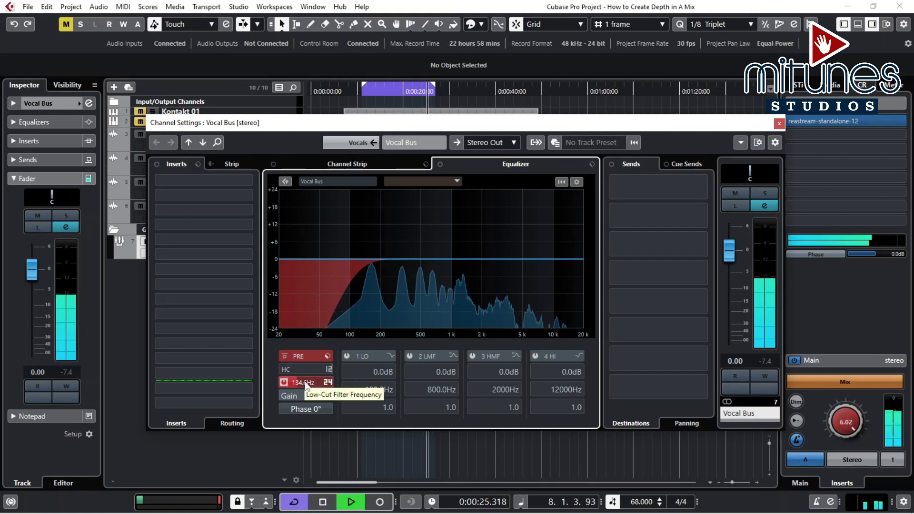
{"action": "left_click_drag", "start_coordinate": [295, 381], "coordinate": [300, 381]}
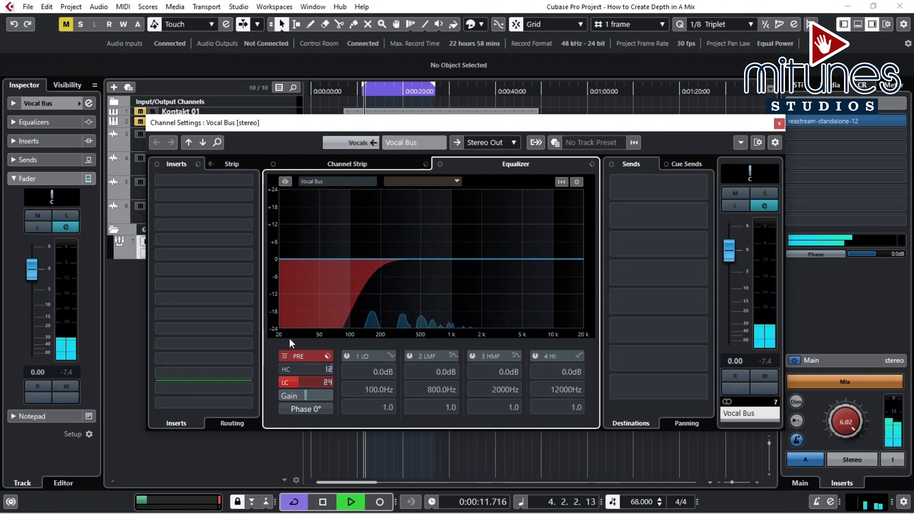
{"action": "left_click", "coordinate": [285, 356]}
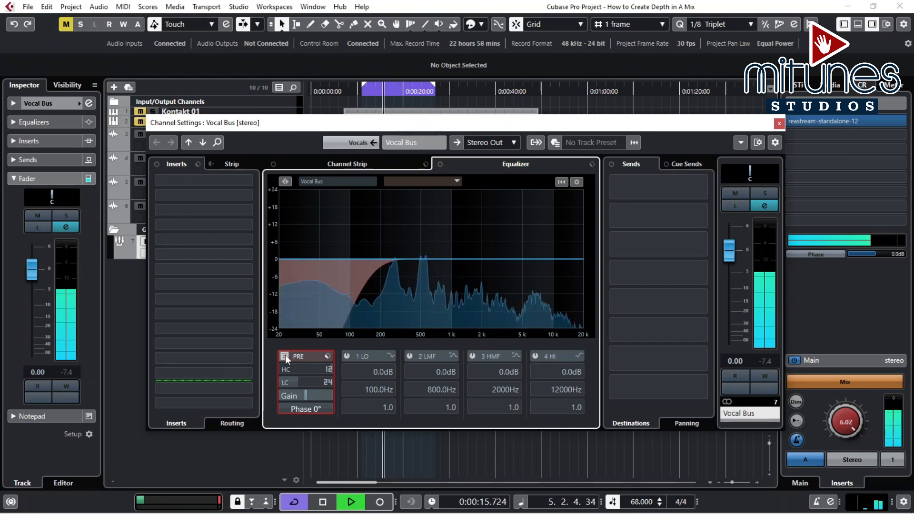
{"action": "left_click", "coordinate": [285, 356]}
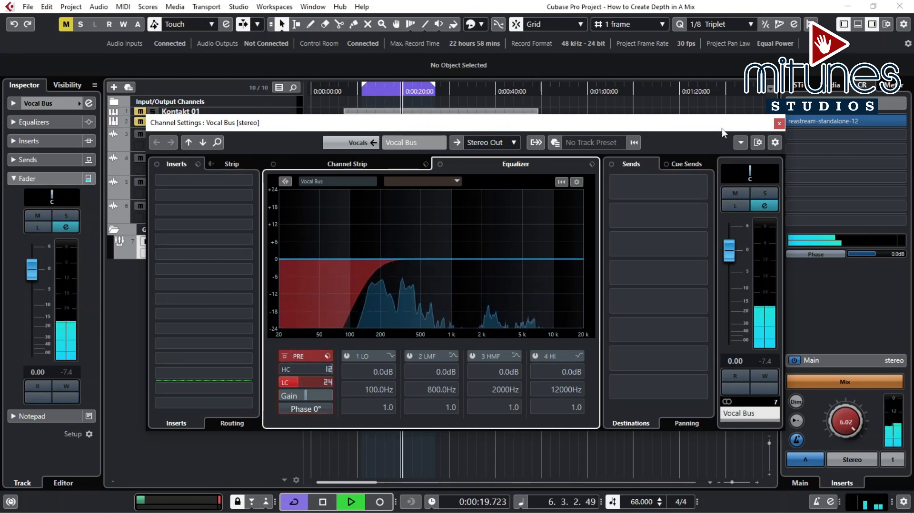
{"action": "key", "text": "space"}
{"action": "left_click", "coordinate": [779, 125]}
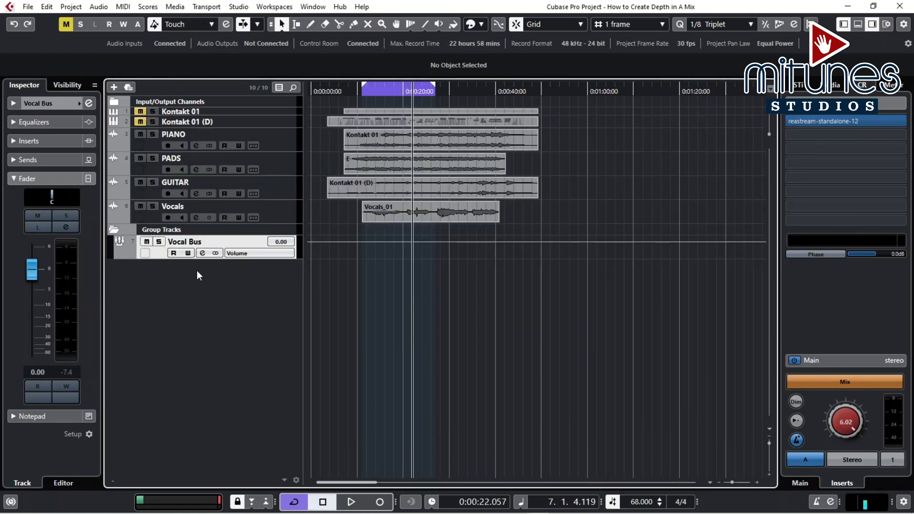
Step: Add a stereo effect track using PingPongDelay, routed to Stereo Out and named "pingpong delay"
{"action": "right_click", "coordinate": [198, 271]}
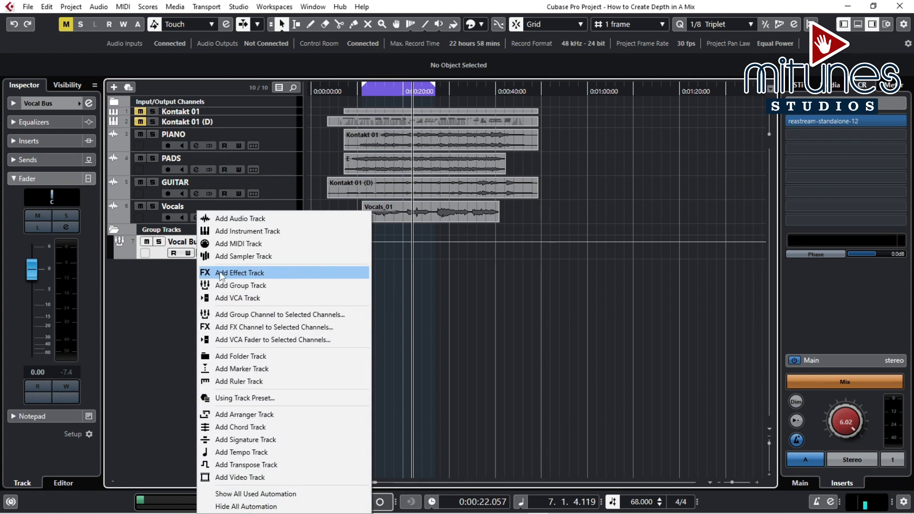
{"action": "left_click", "coordinate": [219, 273]}
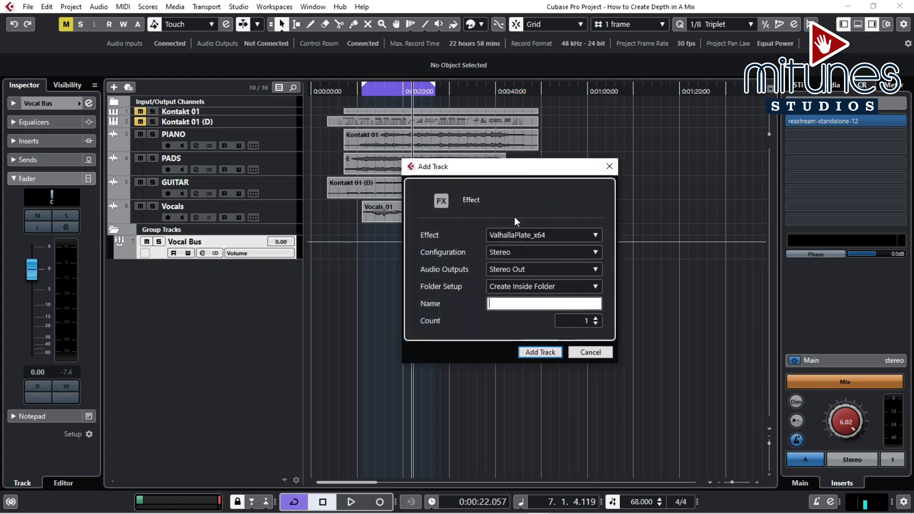
{"action": "left_click", "coordinate": [515, 235]}
{"action": "type", "text": "pin"}
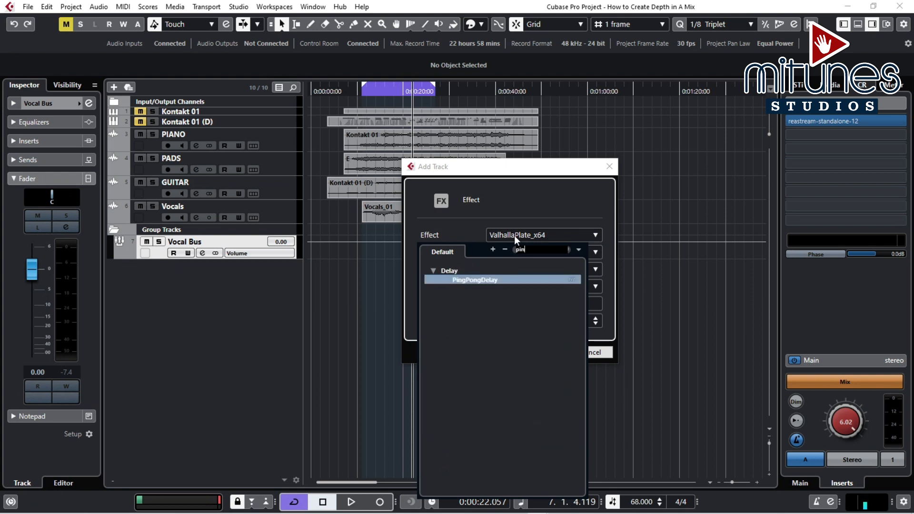
{"action": "type", "text": "g"}
{"action": "key", "text": "Return"}
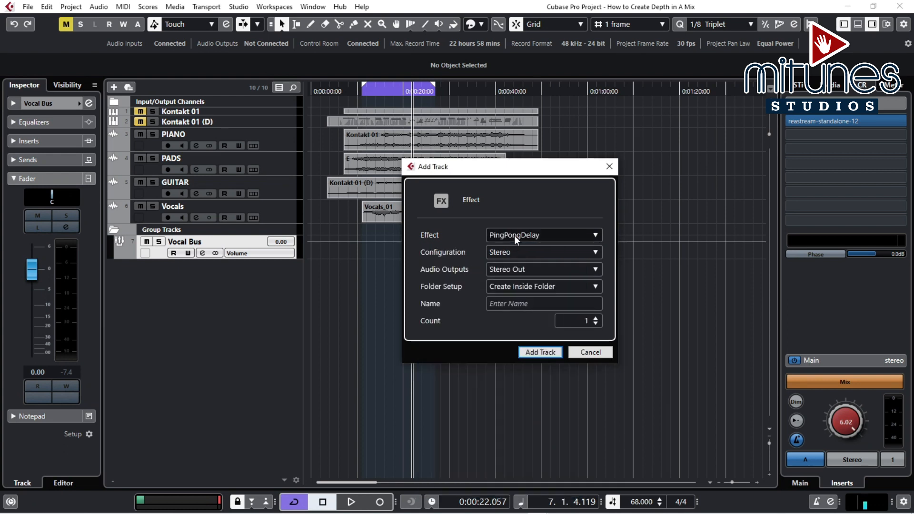
{"action": "left_click", "coordinate": [510, 303]}
{"action": "type", "text": "pingpong delay"}
{"action": "key", "text": "Return"}
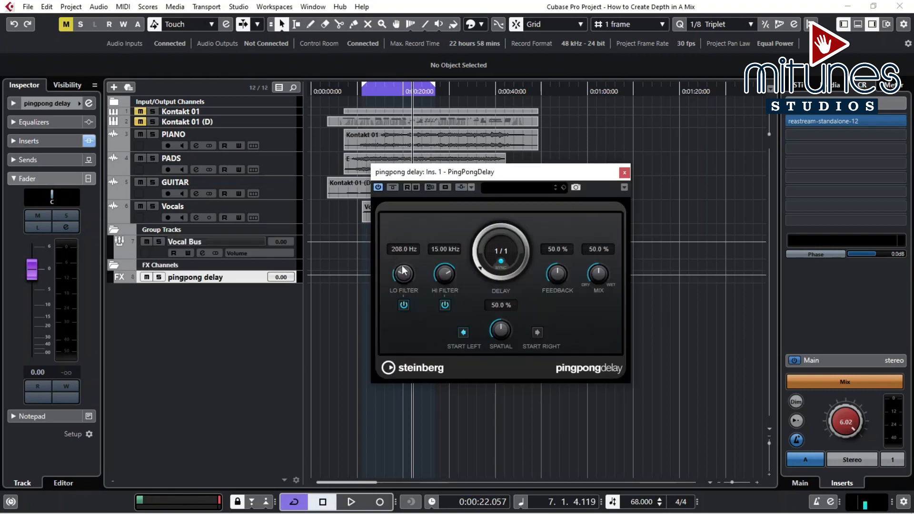
Step: Set the ping-pong delay's low filter to 314.6 Hz and its high filter to 10.77 kHz
{"action": "left_click_drag", "start_coordinate": [418, 174], "coordinate": [418, 177]}
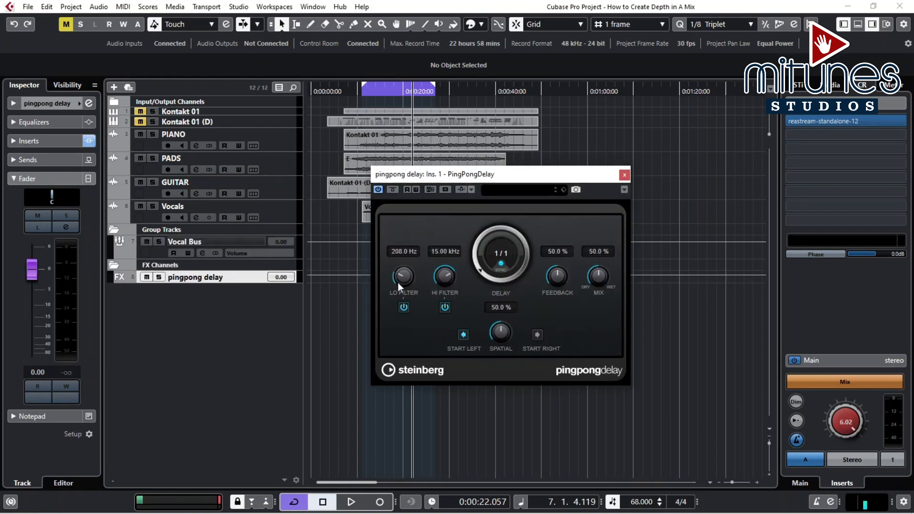
{"action": "scroll", "coordinate": [401, 276], "scroll_direction": "up", "scroll_amount": 1}
{"action": "left_click_drag", "start_coordinate": [401, 276], "coordinate": [401, 271]}
{"action": "left_click_drag", "start_coordinate": [444, 283], "coordinate": [446, 304]}
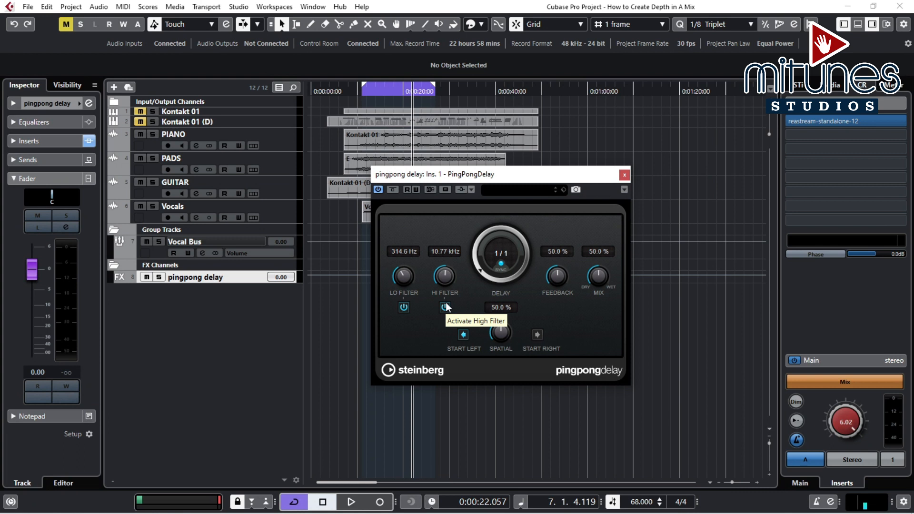
{"action": "left_click", "coordinate": [446, 308]}
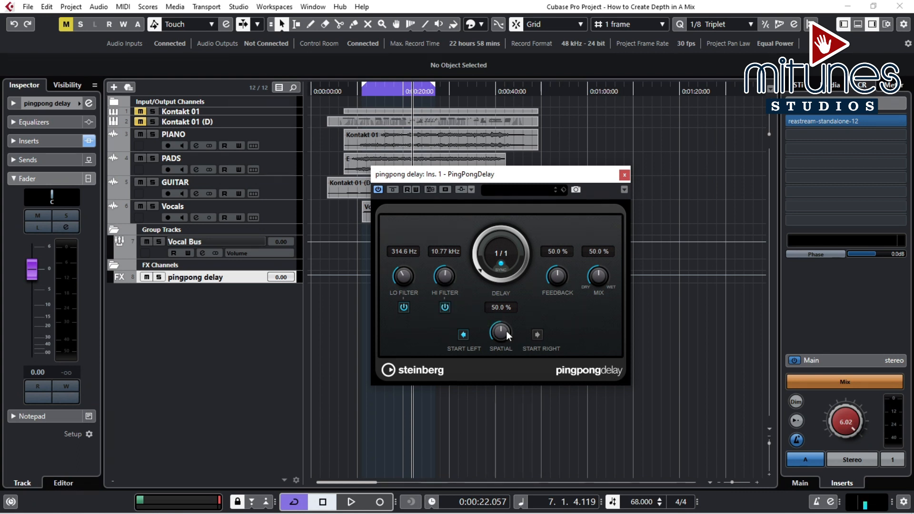
Step: Set the delay's spatial amount to 53.5 % and feedback to 19 %, adjust its delay time, and close the plug-in
{"action": "left_click_drag", "start_coordinate": [506, 335], "coordinate": [505, 331]}
{"action": "left_click_drag", "start_coordinate": [552, 278], "coordinate": [551, 287]}
{"action": "left_click_drag", "start_coordinate": [562, 179], "coordinate": [531, 177]}
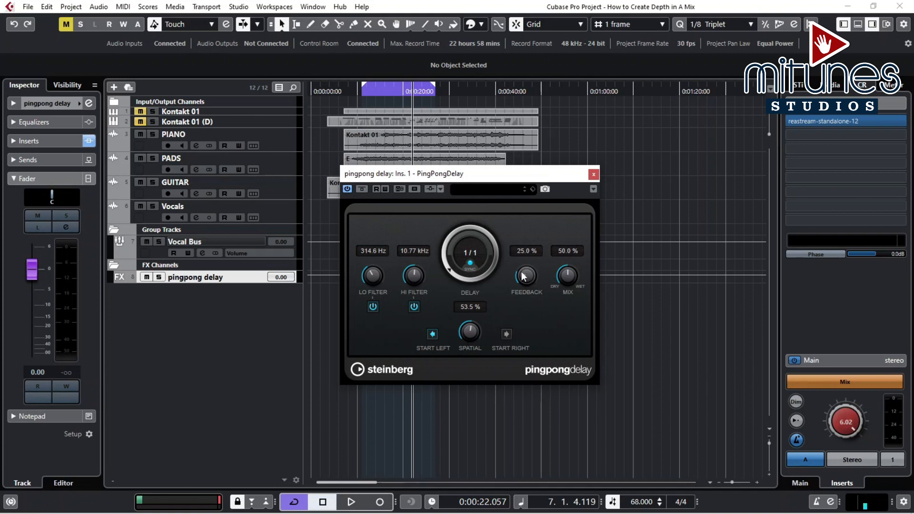
{"action": "left_click_drag", "start_coordinate": [526, 277], "coordinate": [525, 279]}
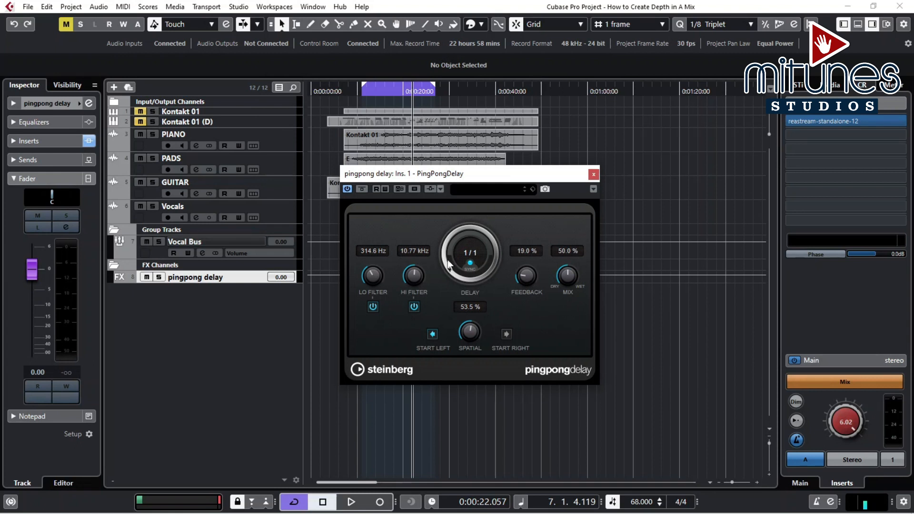
{"action": "left_click_drag", "start_coordinate": [446, 264], "coordinate": [443, 248]}
{"action": "left_click", "coordinate": [594, 174]}
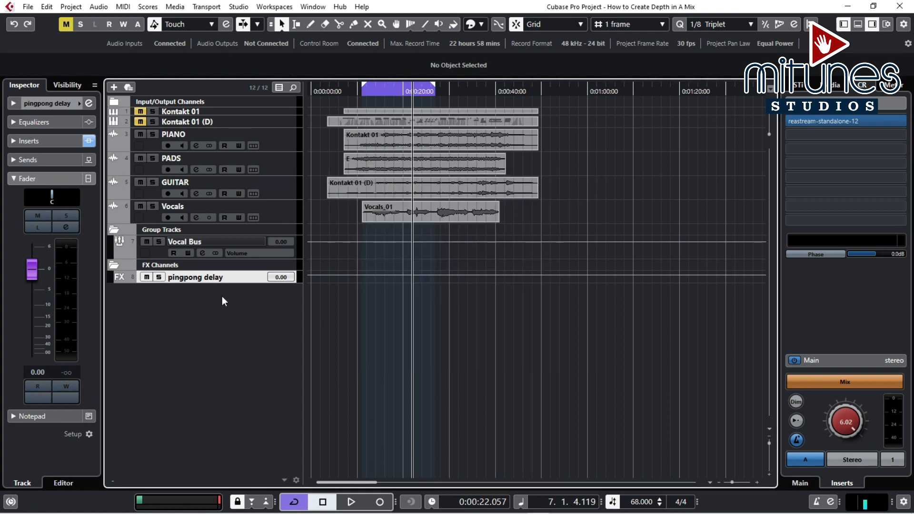
Step: Increase the pingpong delay track's height and briefly play the mix from about 15 seconds
{"action": "left_click_drag", "start_coordinate": [222, 284], "coordinate": [221, 295]}
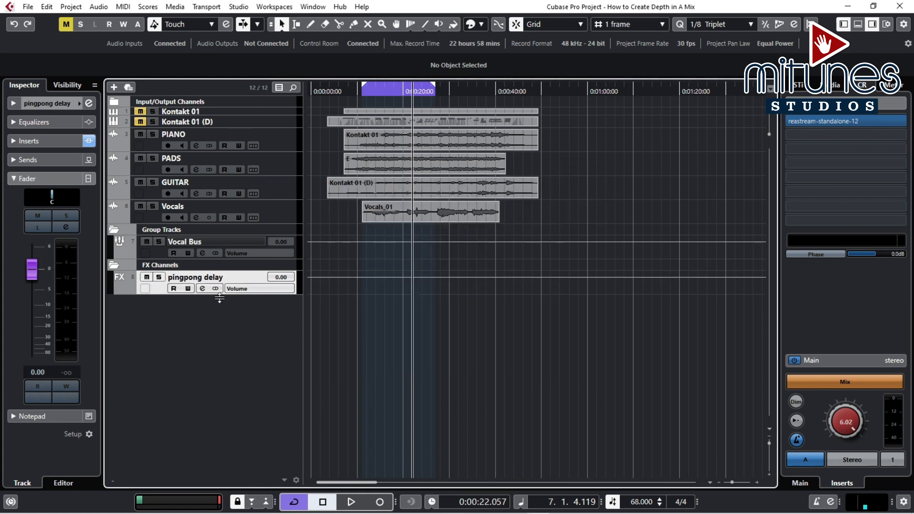
{"action": "left_click", "coordinate": [381, 91]}
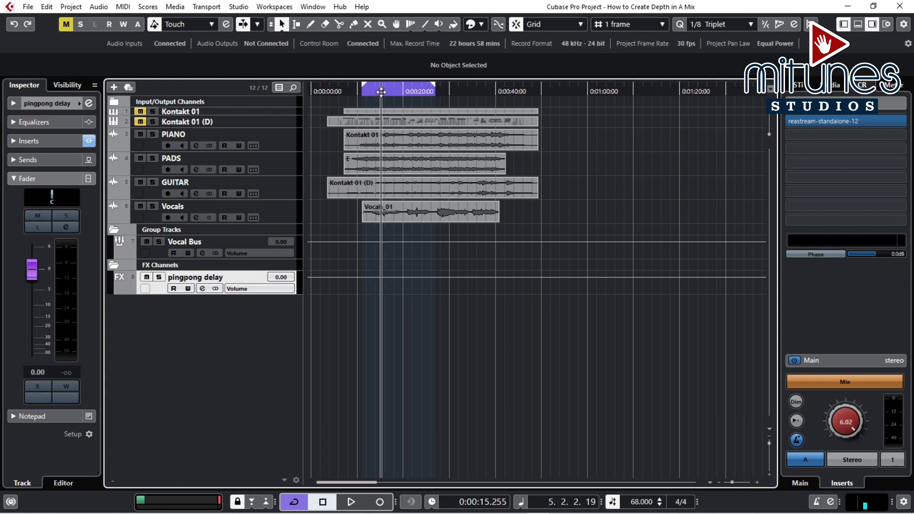
{"action": "key", "text": "space"}
{"action": "key", "text": "space"}
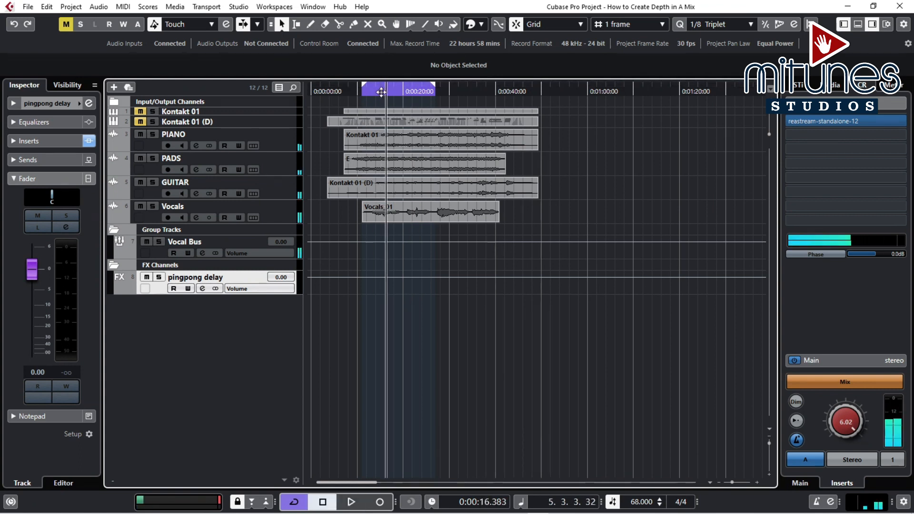
Step: Add an active send from the Vocal Bus to the pingpong delay channel at a level of -13.7 dB
{"action": "left_click", "coordinate": [198, 245]}
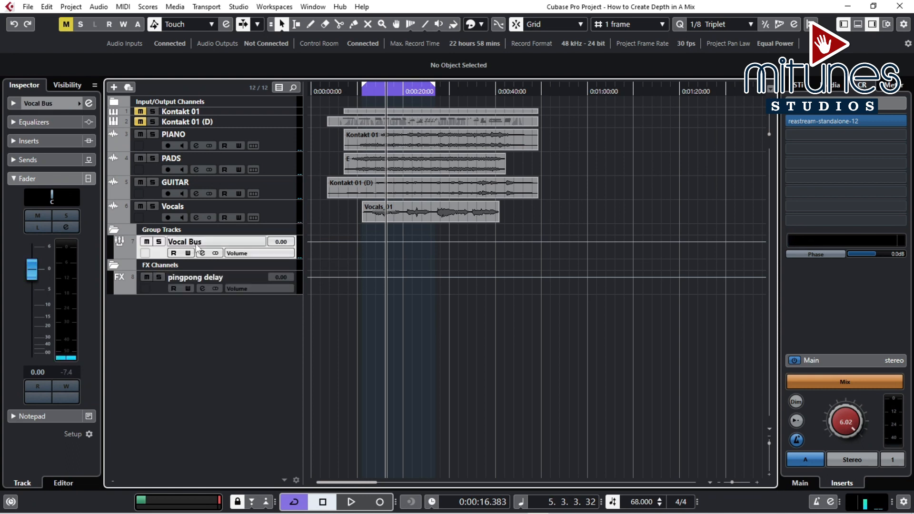
{"action": "left_click", "coordinate": [25, 160]}
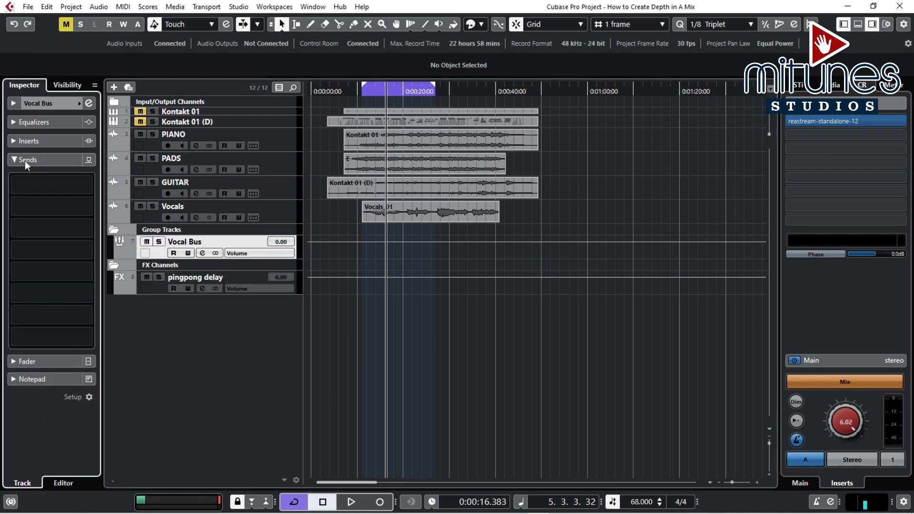
{"action": "left_click", "coordinate": [31, 185]}
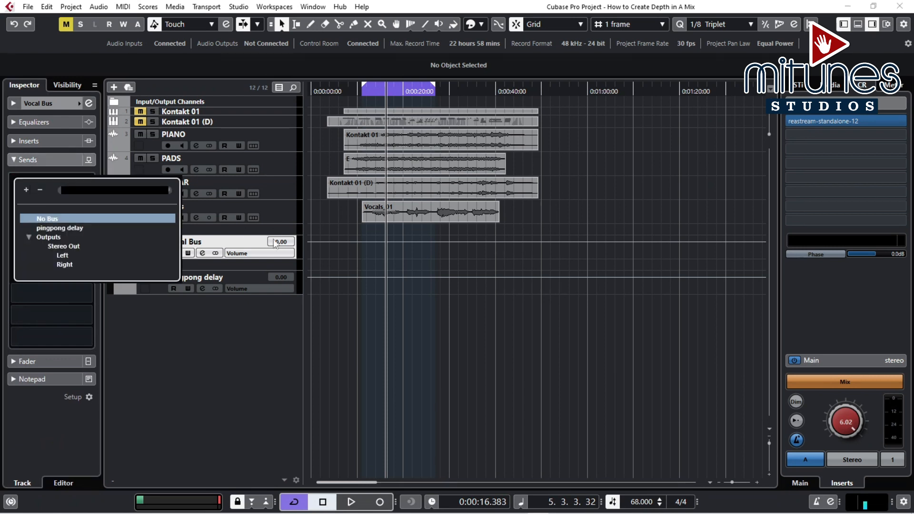
{"action": "left_click", "coordinate": [73, 230]}
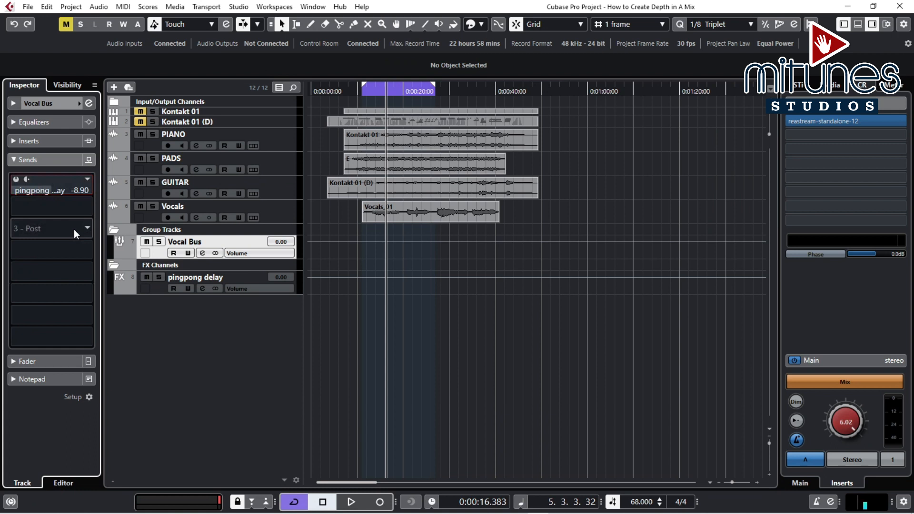
{"action": "left_click", "coordinate": [17, 179]}
{"action": "left_click_drag", "start_coordinate": [45, 189], "coordinate": [27, 213]}
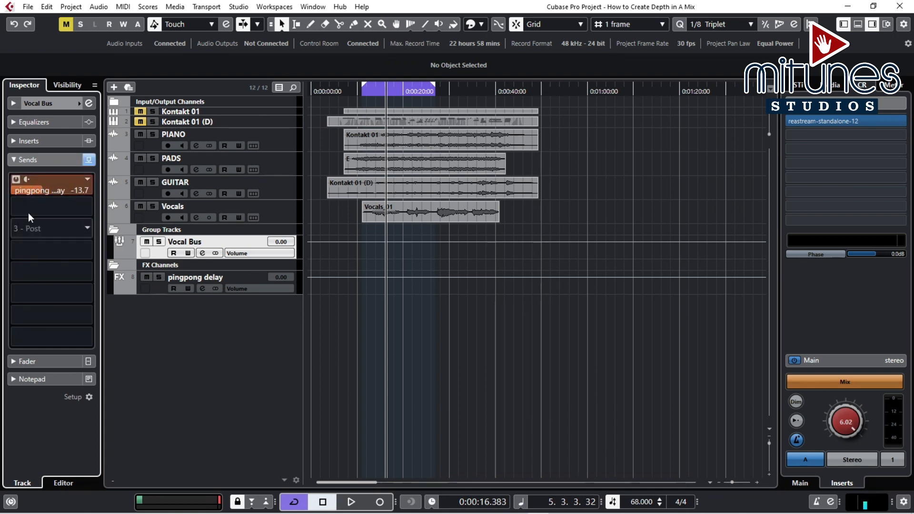
Step: Play from the start of the loop region and raise the Vocal Bus delay send to -6.90 dB
{"action": "left_click", "coordinate": [365, 90]}
{"action": "key", "text": "space"}
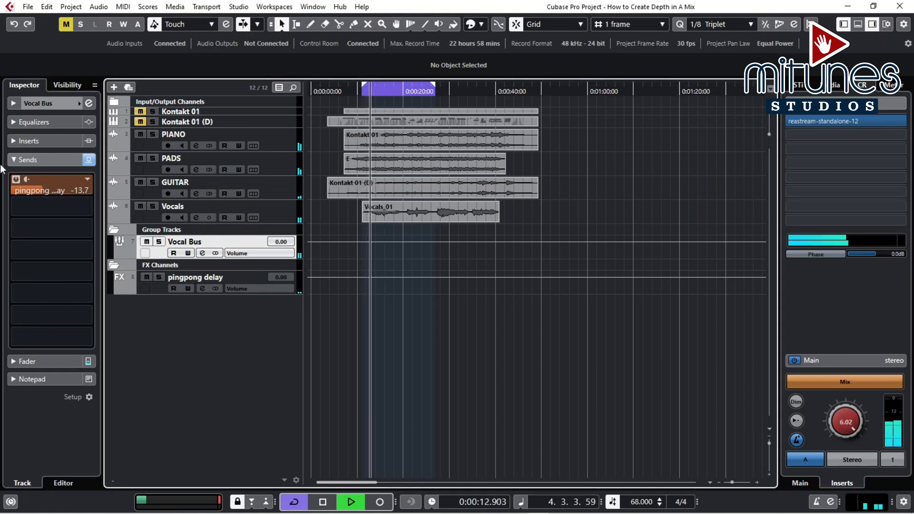
{"action": "left_click_drag", "start_coordinate": [42, 192], "coordinate": [65, 200]}
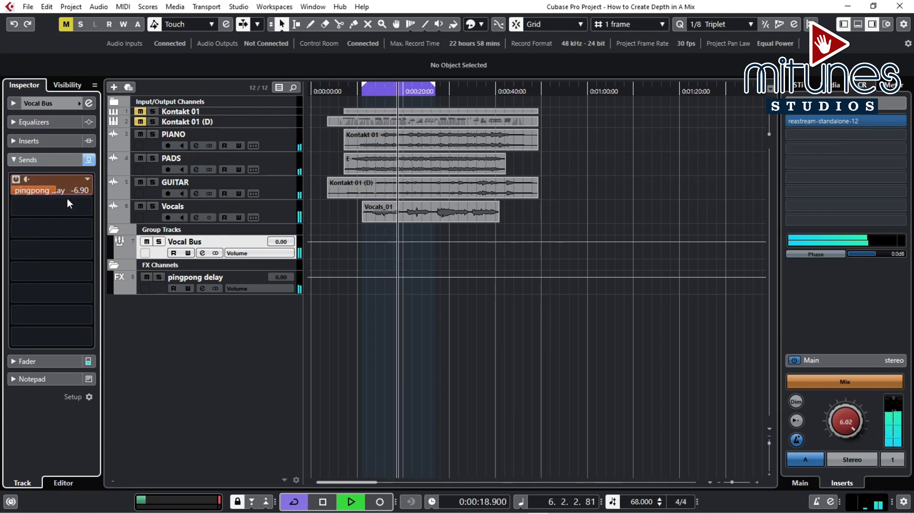
Step: Lower the Vocal Bus send to the pingpong delay to -7.69 dB and stop playback
{"action": "left_click_drag", "start_coordinate": [67, 198], "coordinate": [68, 205]}
{"action": "key", "text": "space"}
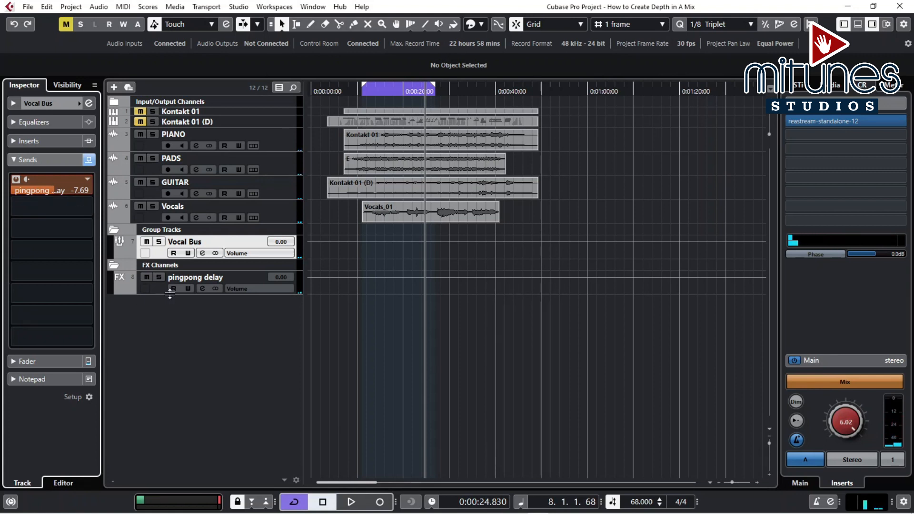
Step: Insert the Compressor plug-in in the second insert slot of the pingpong delay channel
{"action": "left_click", "coordinate": [177, 281]}
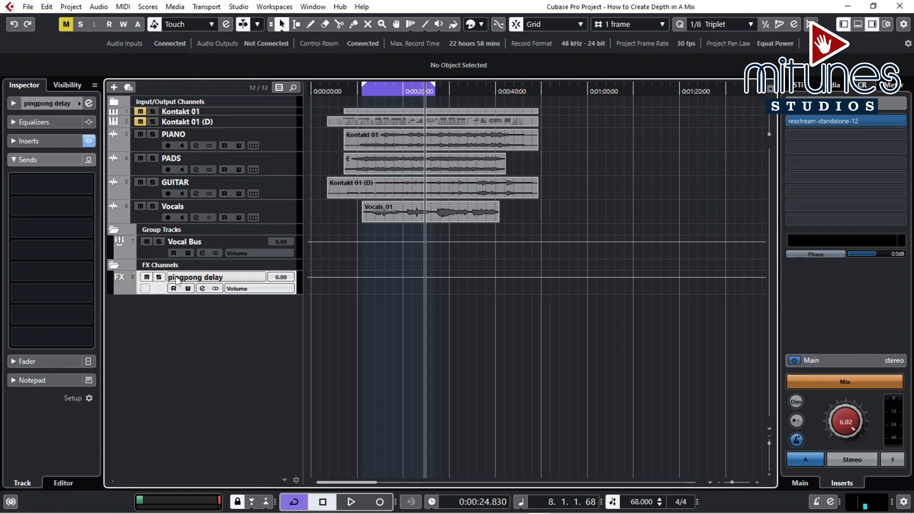
{"action": "left_click", "coordinate": [61, 138]}
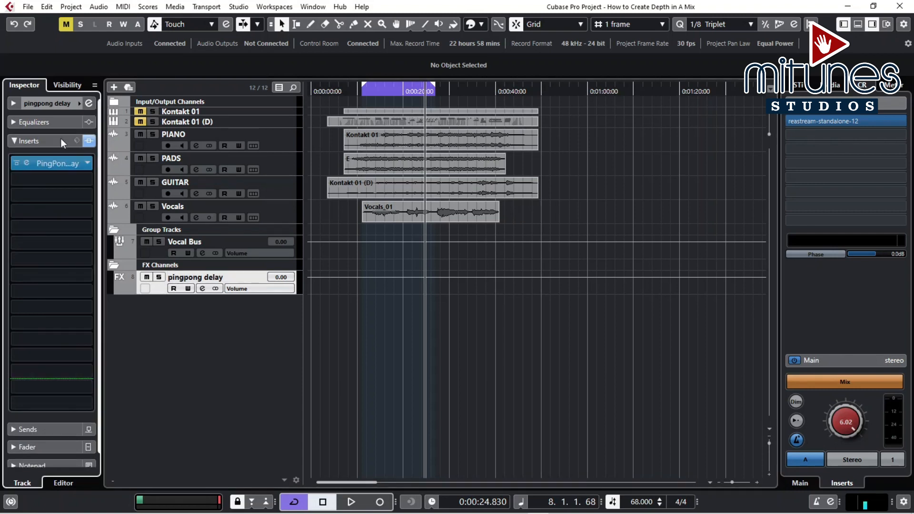
{"action": "left_click", "coordinate": [61, 178]}
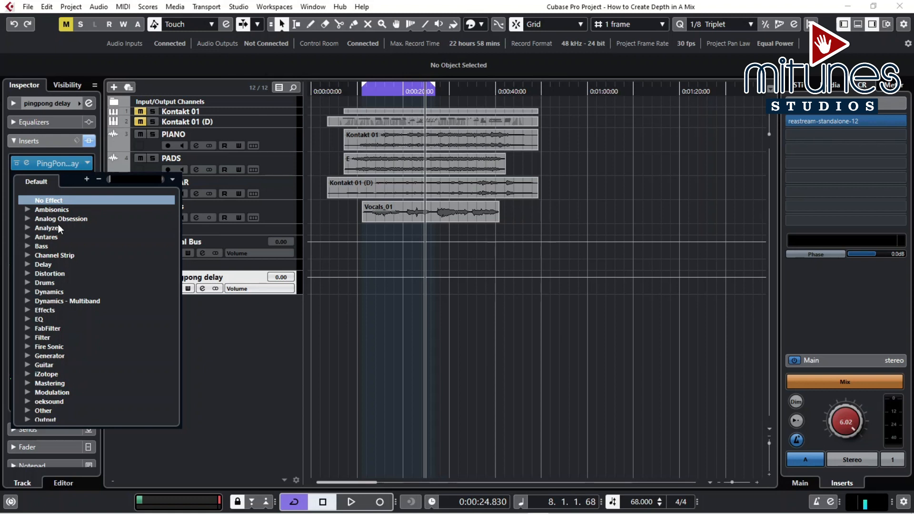
{"action": "type", "text": "co"}
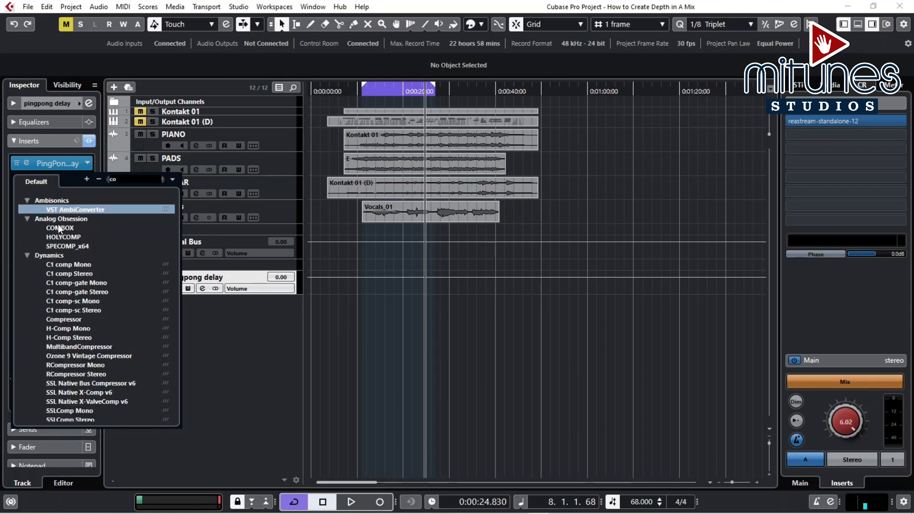
{"action": "type", "text": "mpressor"}
{"action": "left_click", "coordinate": [58, 224]}
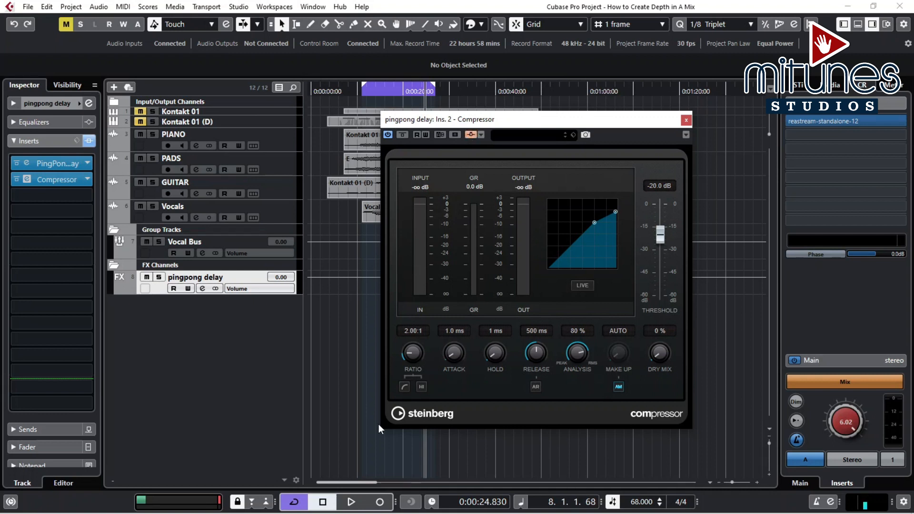
Step: Set the compressor's ratio to 6.97:1, attack 0.1 ms, release 658 ms, manual make-up 1.9 dB and threshold -51.7 dB, and close it
{"action": "left_click_drag", "start_coordinate": [412, 352], "coordinate": [422, 278]}
{"action": "left_click_drag", "start_coordinate": [450, 356], "coordinate": [467, 459]}
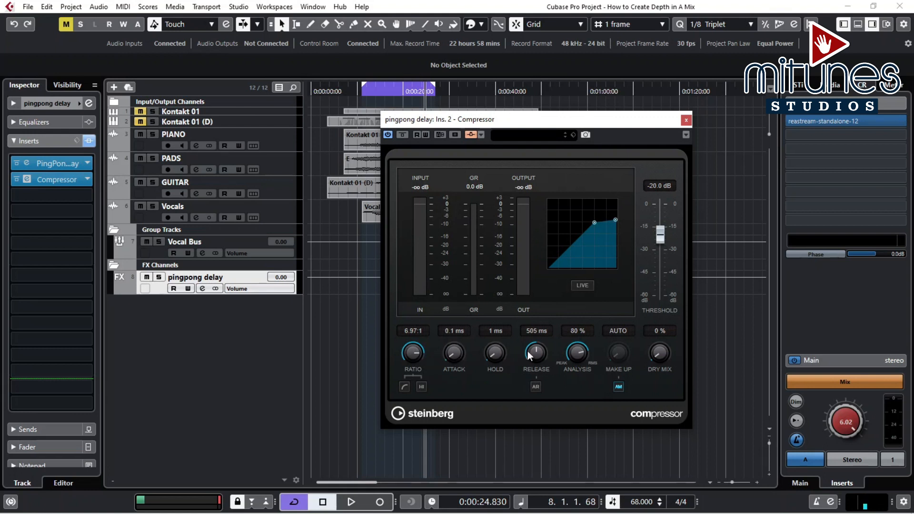
{"action": "left_click", "coordinate": [619, 385]}
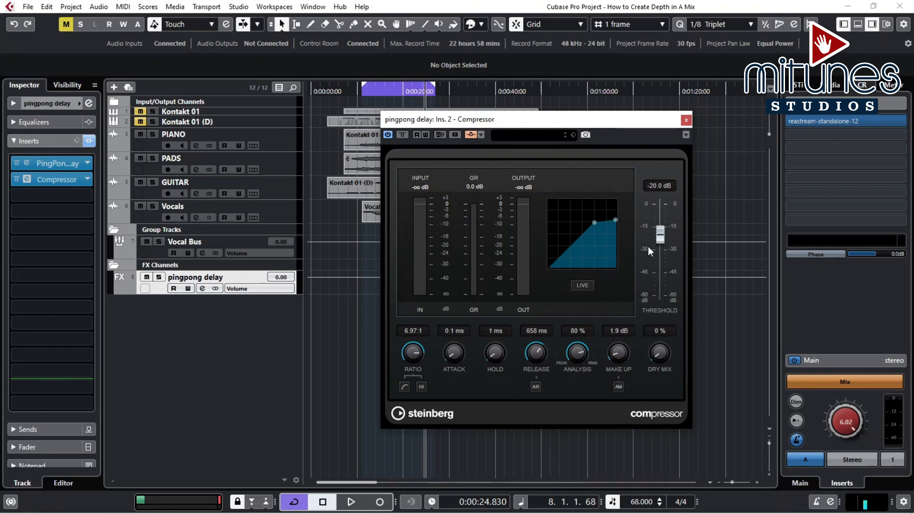
{"action": "left_click_drag", "start_coordinate": [661, 238], "coordinate": [670, 283]}
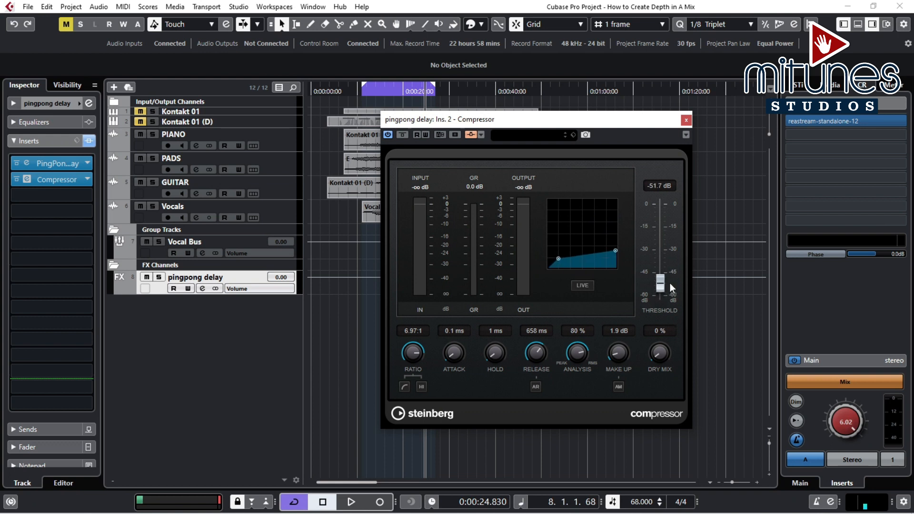
{"action": "left_click", "coordinate": [686, 121]}
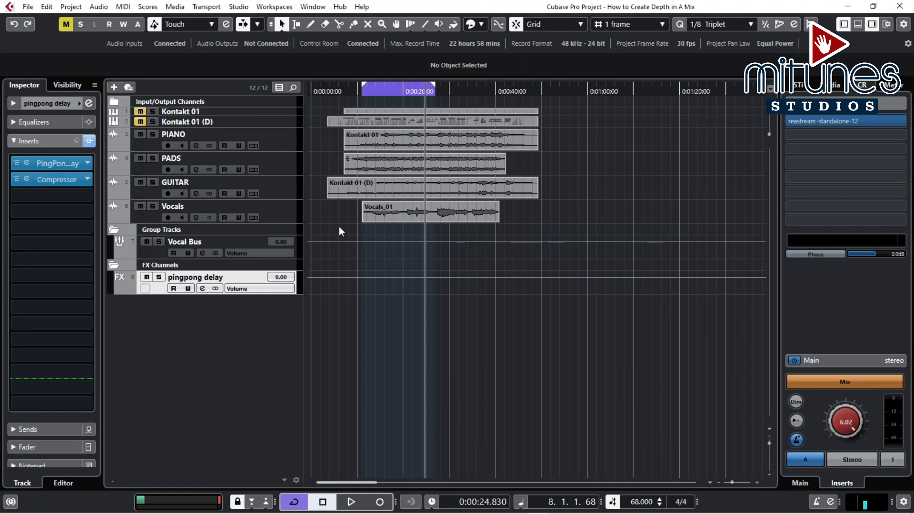
Step: Add an active second send from the Vocal Bus to the side-chain of the pingpong delay's Compressor
{"action": "left_click", "coordinate": [184, 242]}
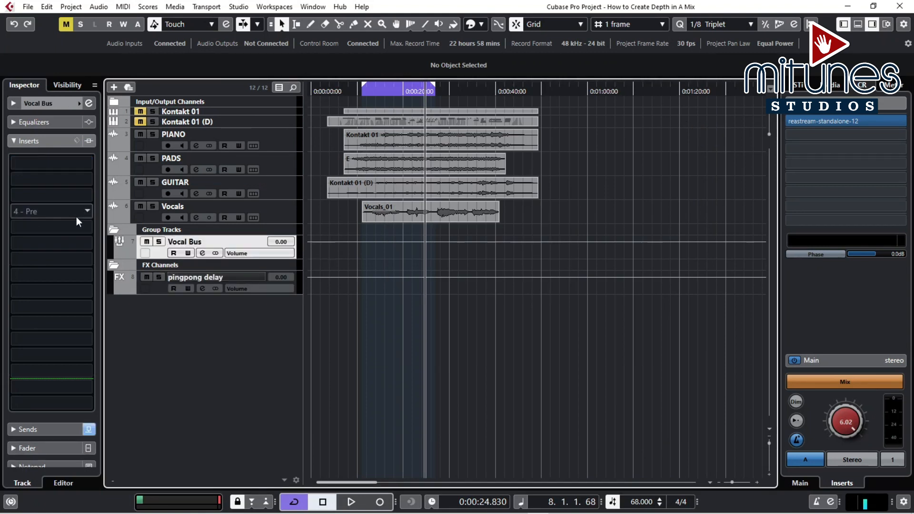
{"action": "left_click", "coordinate": [13, 142]}
{"action": "left_click", "coordinate": [22, 157]}
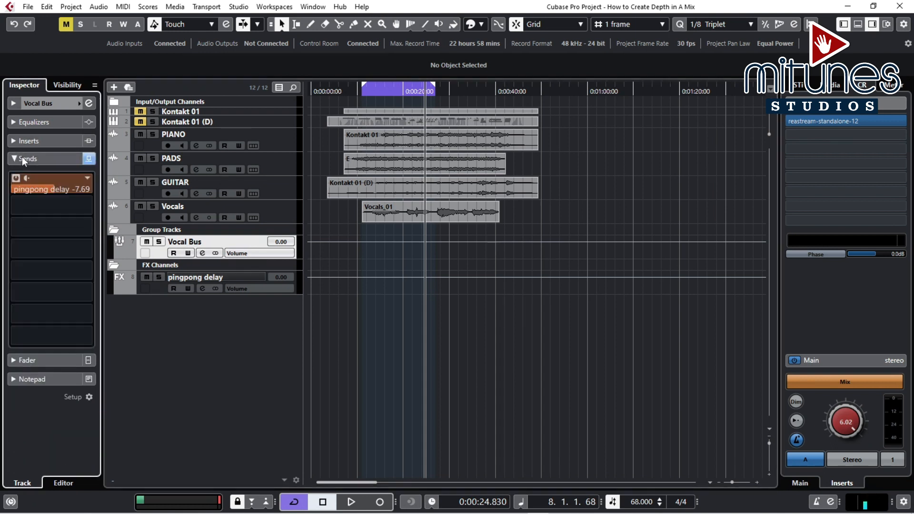
{"action": "left_click", "coordinate": [41, 205]}
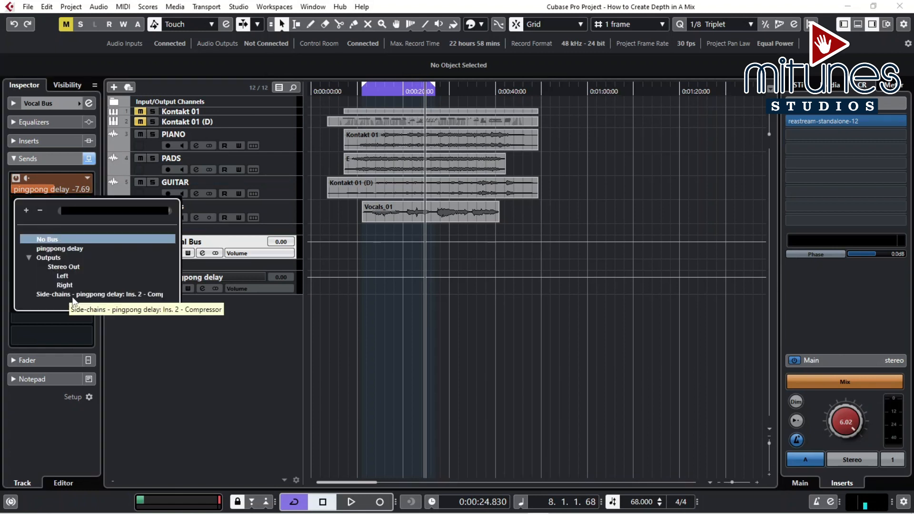
{"action": "left_click", "coordinate": [104, 296]}
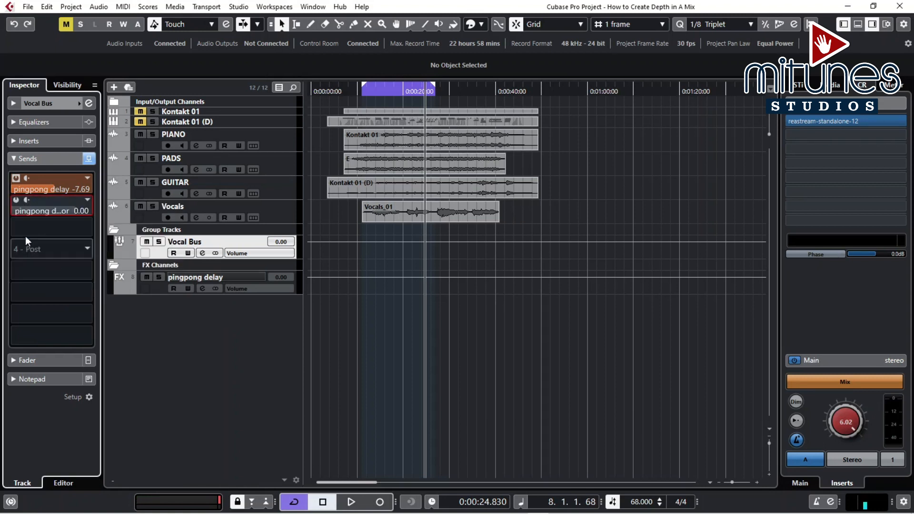
{"action": "left_click", "coordinate": [16, 200]}
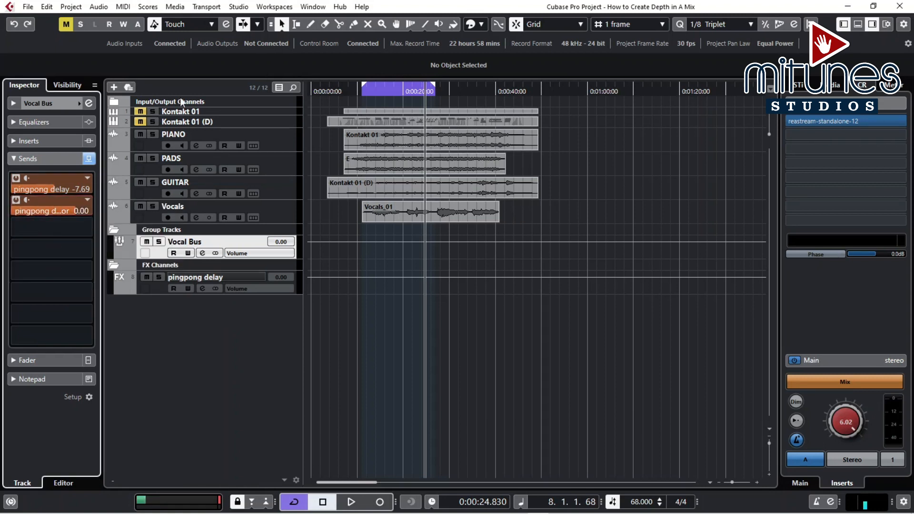
Step: Audition the ducked delay from the loop start with the Vocal Bus soloed, return to the loop start and clear the solo
{"action": "left_click", "coordinate": [366, 100]}
{"action": "key", "text": "space"}
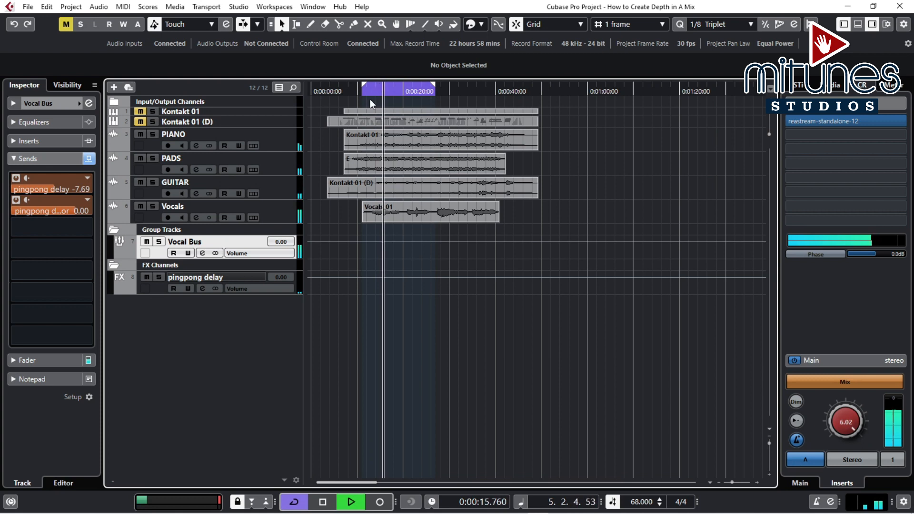
{"action": "left_click", "coordinate": [159, 242]}
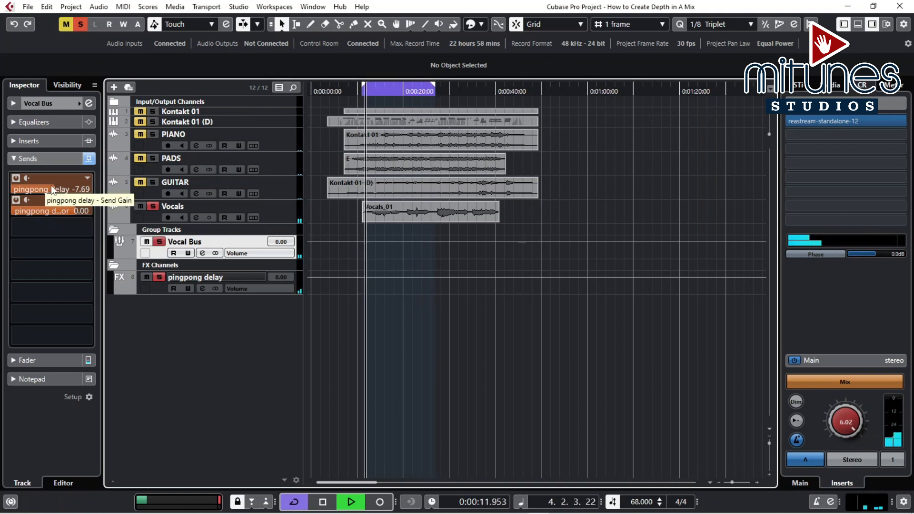
{"action": "key", "text": "space"}
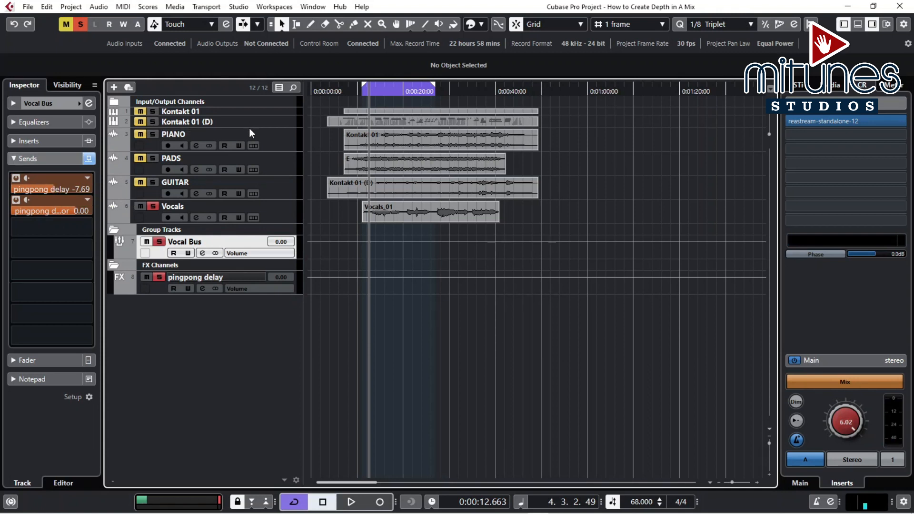
{"action": "left_click", "coordinate": [360, 94]}
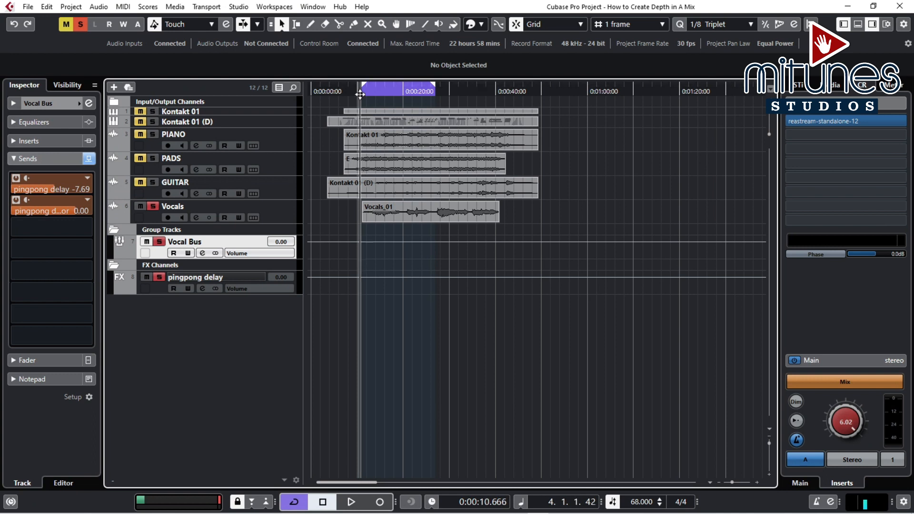
{"action": "left_click", "coordinate": [153, 207]}
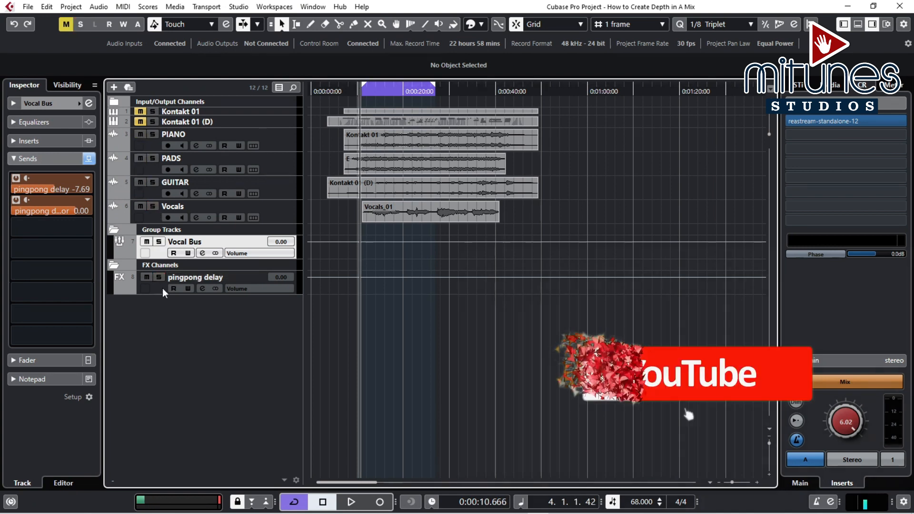
Step: Add a stereo effect track named "reverb fx" with the ValhallaPlate_x64 plug-in, routed to Stereo Out
{"action": "right_click", "coordinate": [165, 308]}
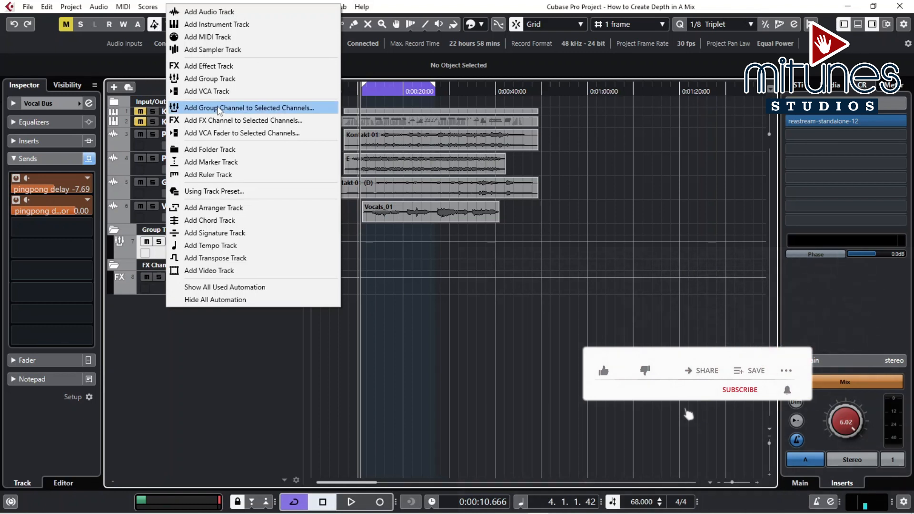
{"action": "left_click", "coordinate": [214, 65]}
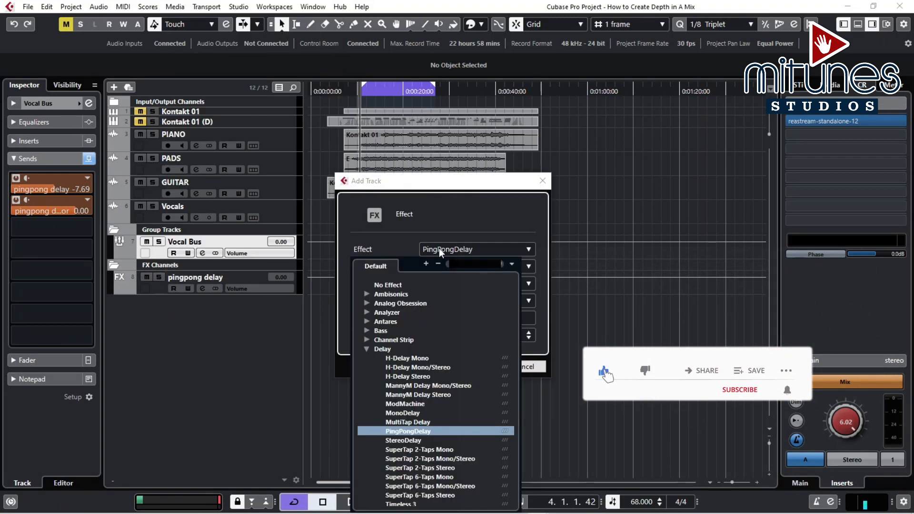
{"action": "type", "text": "valha"}
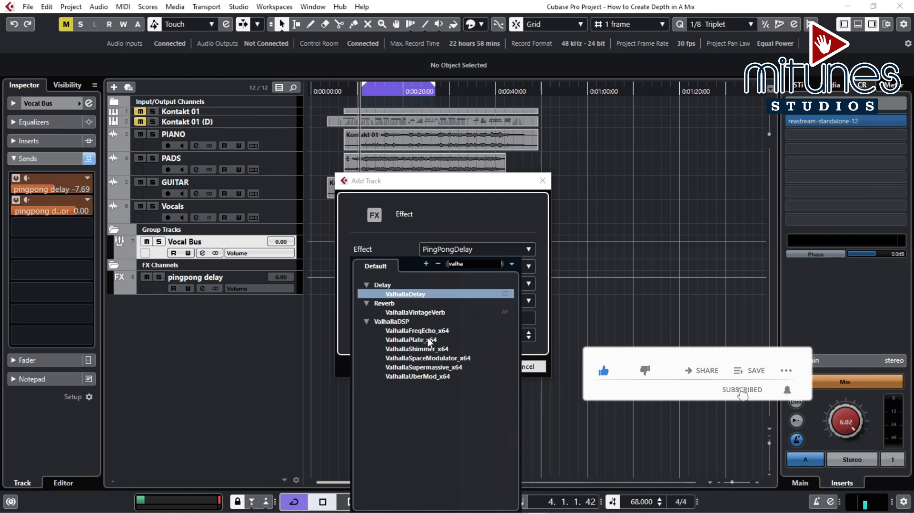
{"action": "left_click", "coordinate": [427, 339]}
{"action": "left_click", "coordinate": [444, 317]}
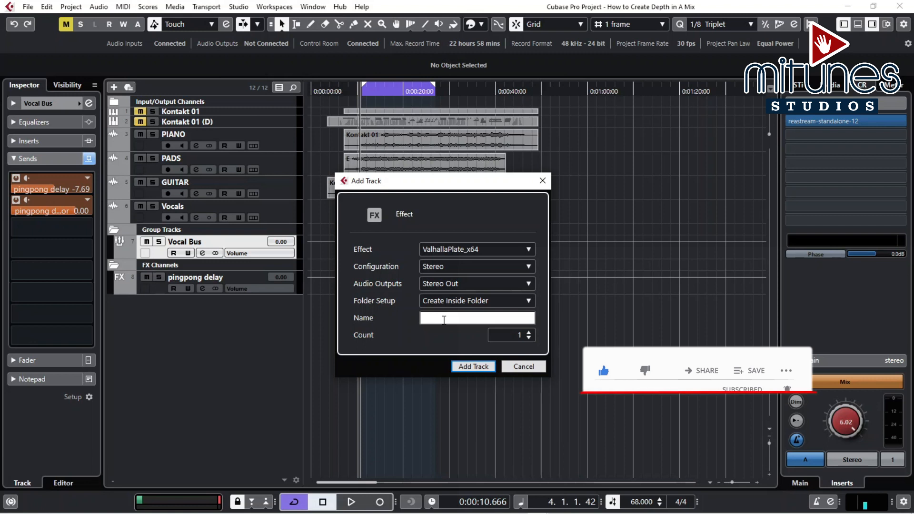
{"action": "type", "text": "reverb fx"}
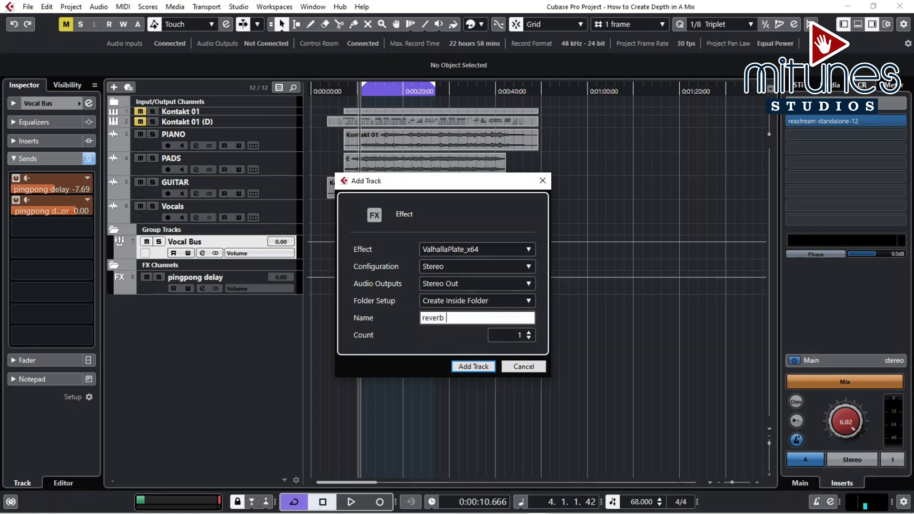
{"action": "key", "text": "alt+Tab"}
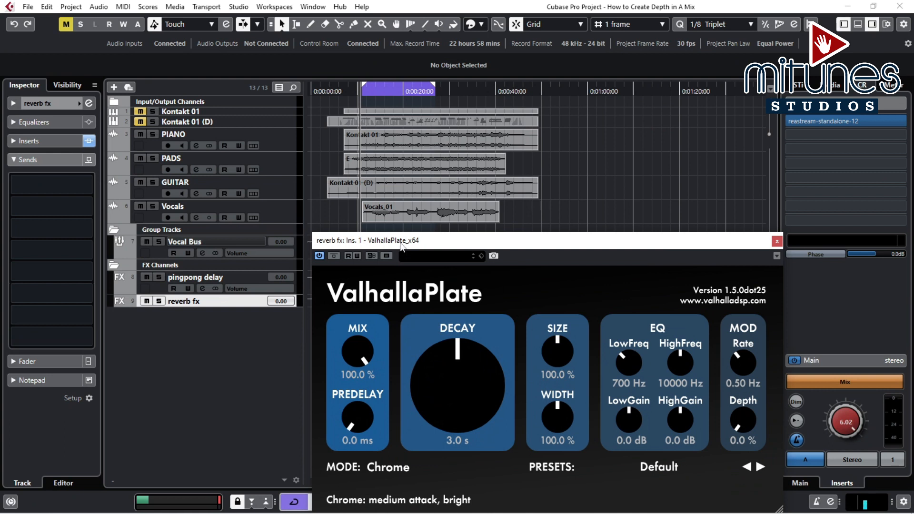
Step: Increase the reverb fx track's height and move the ValhallaPlate window clear of the track list
{"action": "left_click_drag", "start_coordinate": [401, 244], "coordinate": [392, 165]}
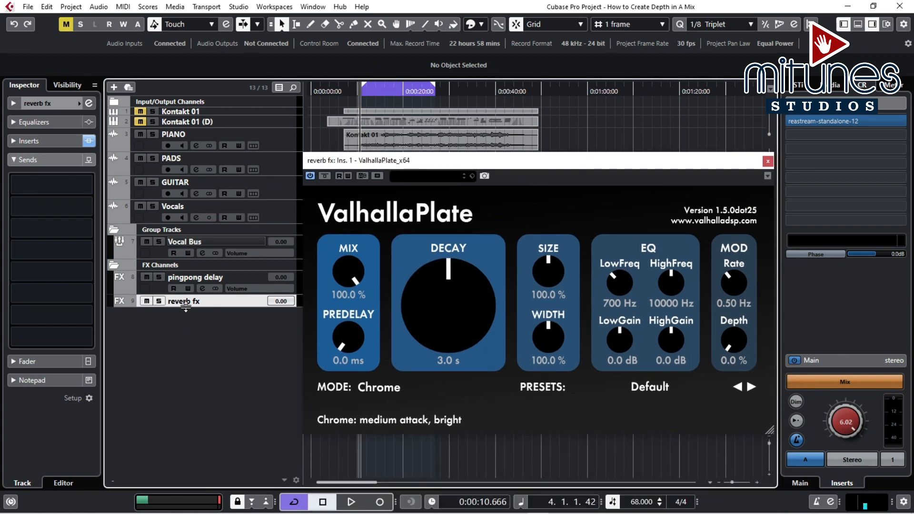
{"action": "left_click_drag", "start_coordinate": [186, 309], "coordinate": [186, 321]}
{"action": "left_click_drag", "start_coordinate": [345, 162], "coordinate": [376, 95]}
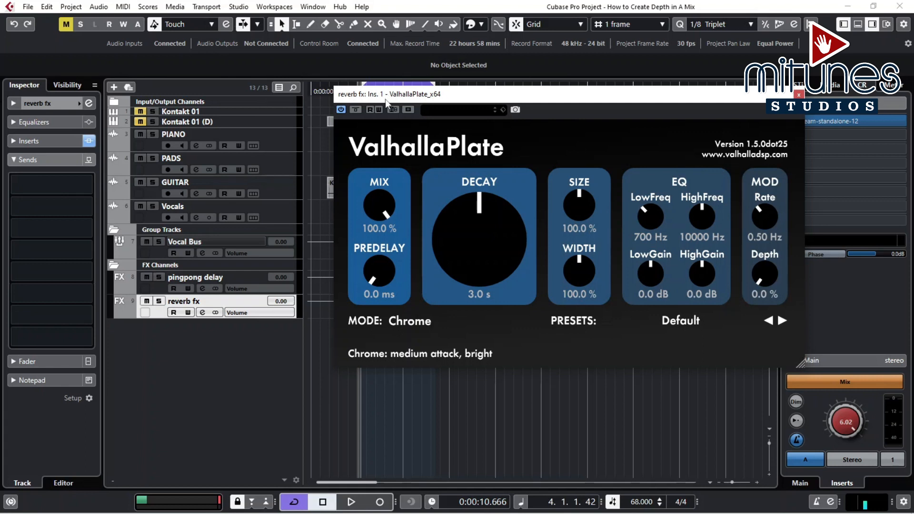
Step: Set ValhallaPlate's mix to 50.8 %, predelay 185.2 ms, decay 3.5 s, LowGain -12.0 dB and HighGain -1.9 dB, and close the plug-in
{"action": "left_click_drag", "start_coordinate": [380, 199], "coordinate": [390, 261]}
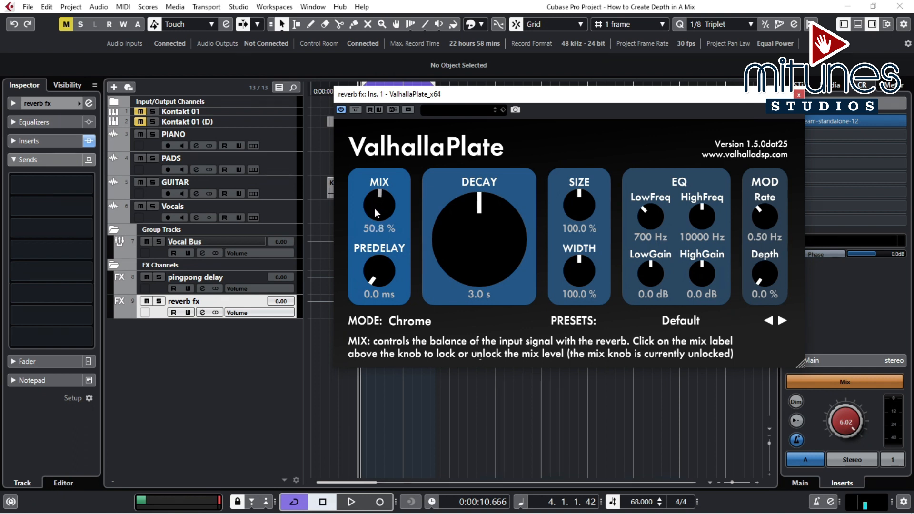
{"action": "left_click_drag", "start_coordinate": [379, 251], "coordinate": [376, 177]}
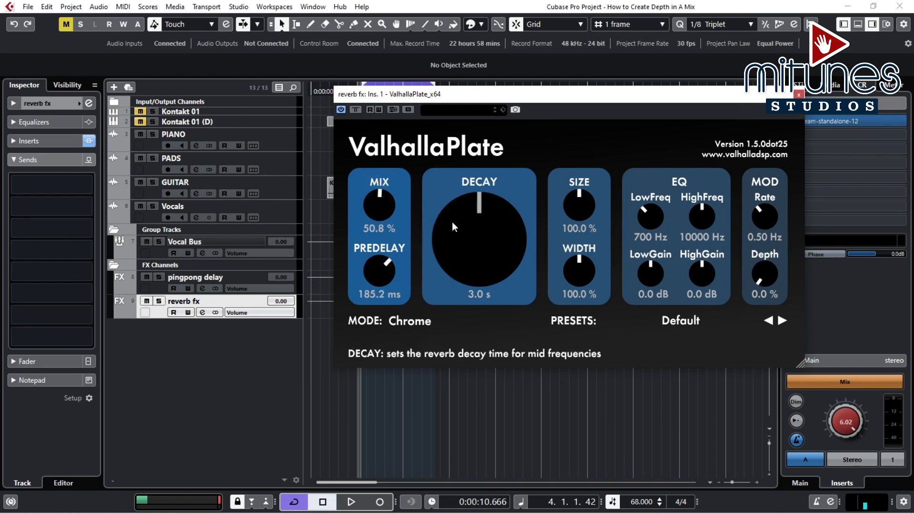
{"action": "left_click_drag", "start_coordinate": [468, 251], "coordinate": [469, 245]}
{"action": "left_click_drag", "start_coordinate": [659, 269], "coordinate": [669, 507]}
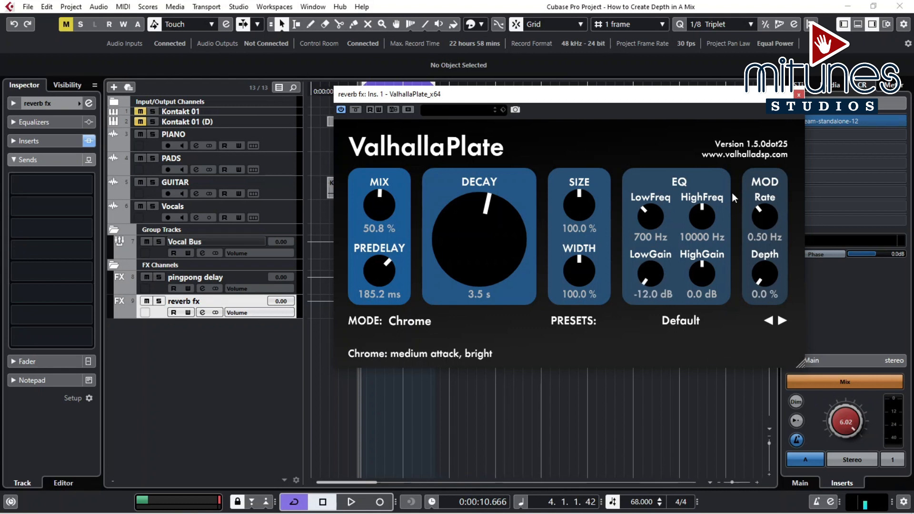
{"action": "left_click_drag", "start_coordinate": [704, 262], "coordinate": [704, 273]}
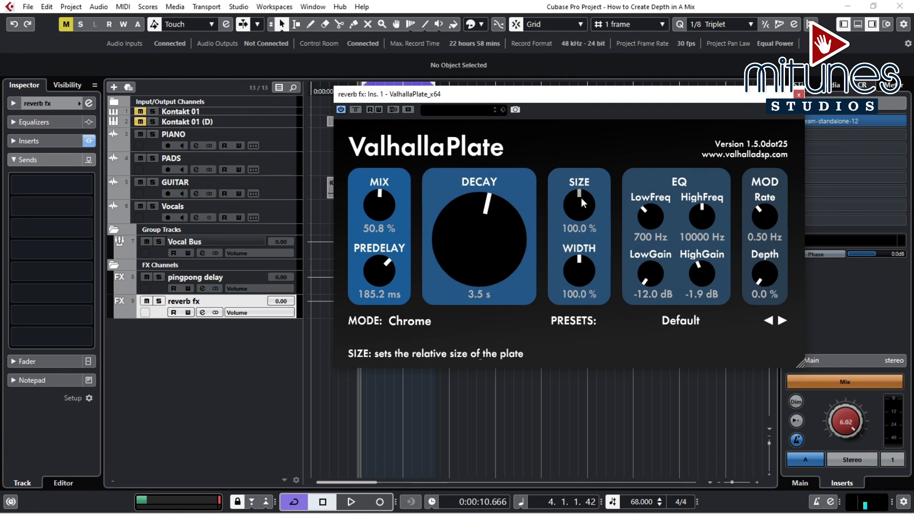
{"action": "left_click", "coordinate": [799, 95]}
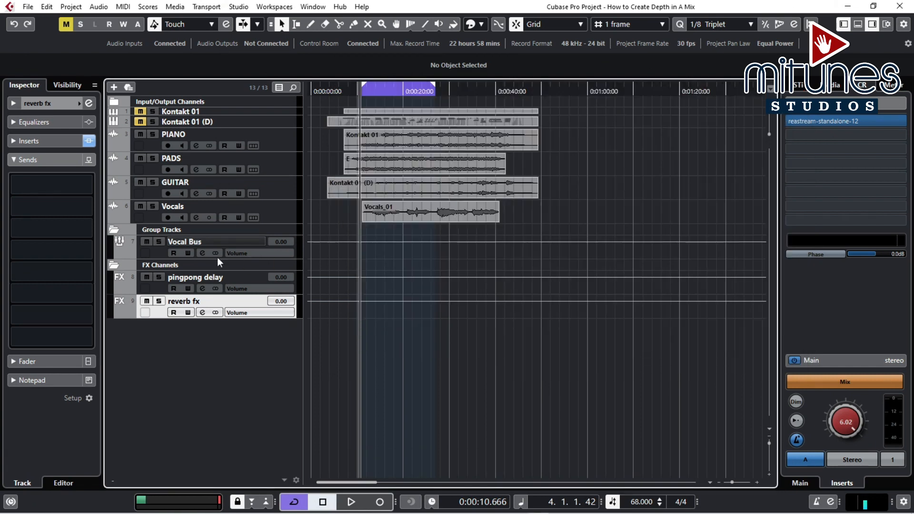
Step: Add an active send from the pingpong delay channel to FX - reverb fx and set its level to -23.0 dB
{"action": "left_click", "coordinate": [190, 276]}
{"action": "left_click", "coordinate": [10, 158]}
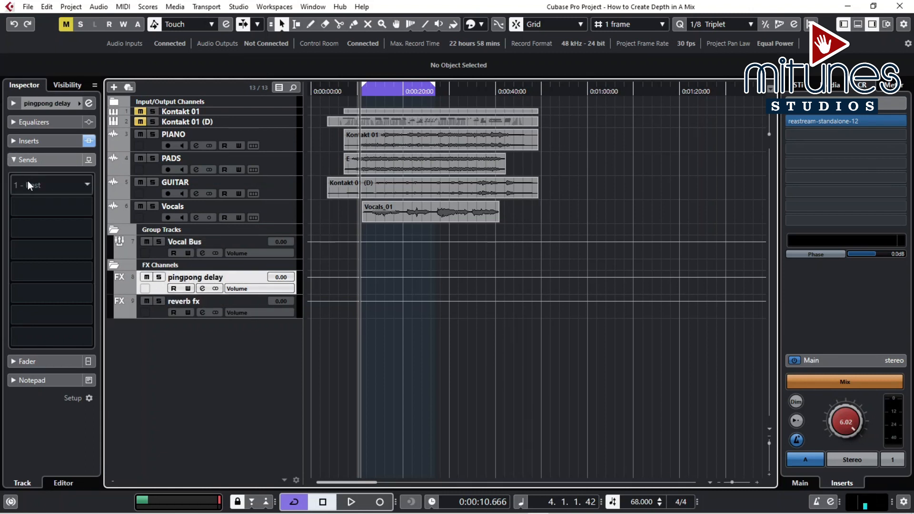
{"action": "left_click", "coordinate": [27, 181]}
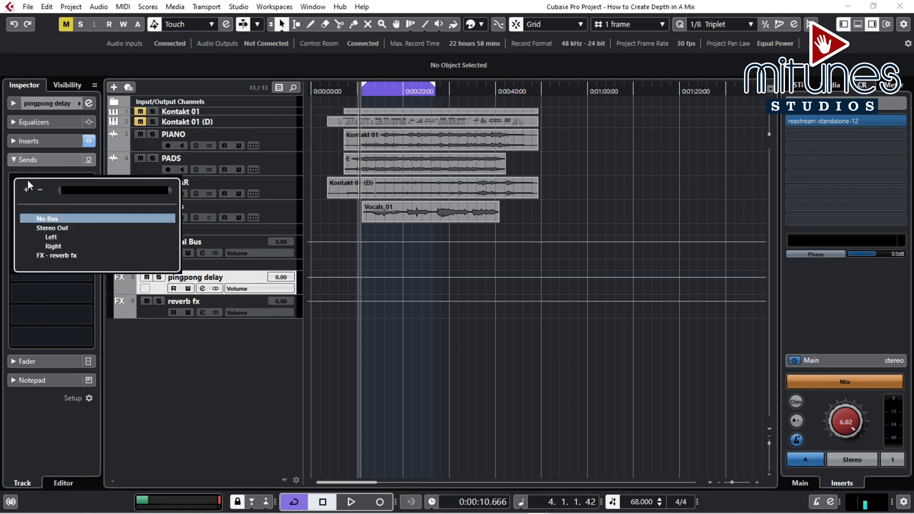
{"action": "left_click", "coordinate": [62, 254]}
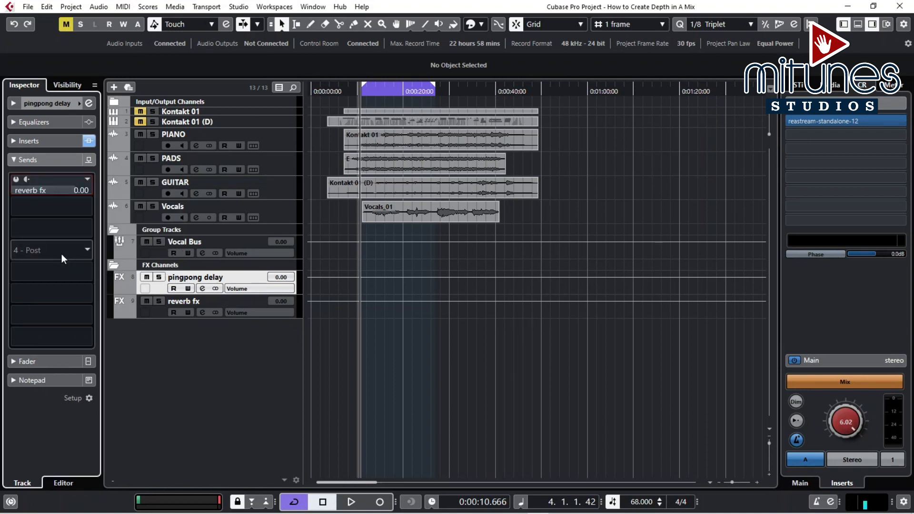
{"action": "left_click", "coordinate": [15, 179]}
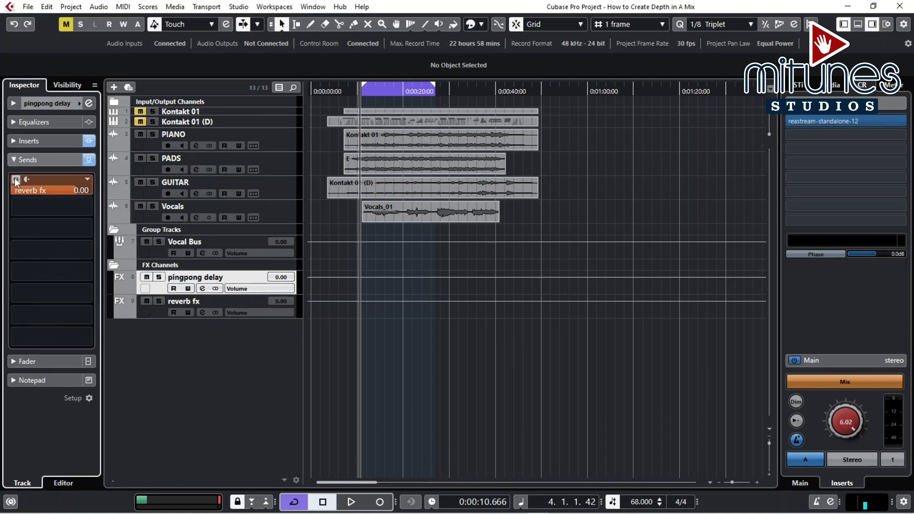
{"action": "left_click_drag", "start_coordinate": [31, 244], "coordinate": [6, 339]}
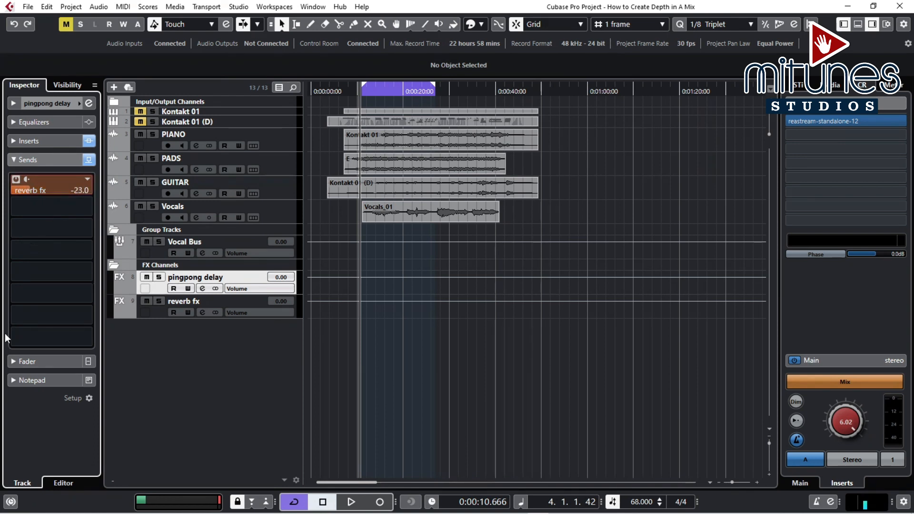
Step: Solo the Vocal Bus and, while auditioning the loop, raise the pingpong delay's reverb fx send level to -2.77 dB
{"action": "left_click", "coordinate": [158, 241]}
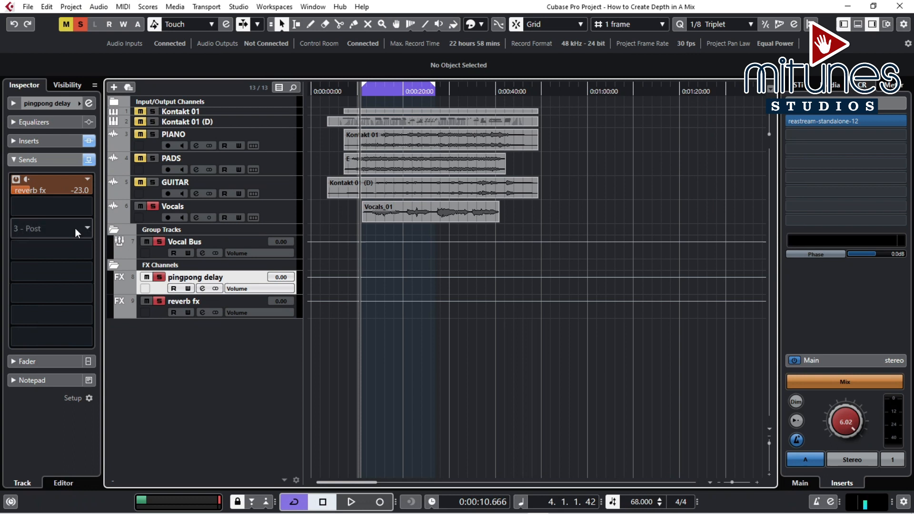
{"action": "key", "text": "space"}
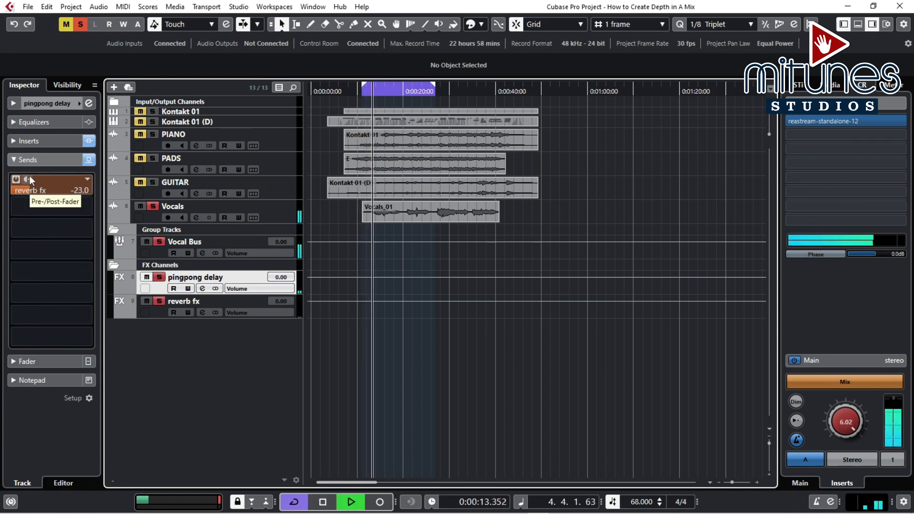
{"action": "left_click_drag", "start_coordinate": [34, 188], "coordinate": [65, 185]}
{"action": "key", "text": "space"}
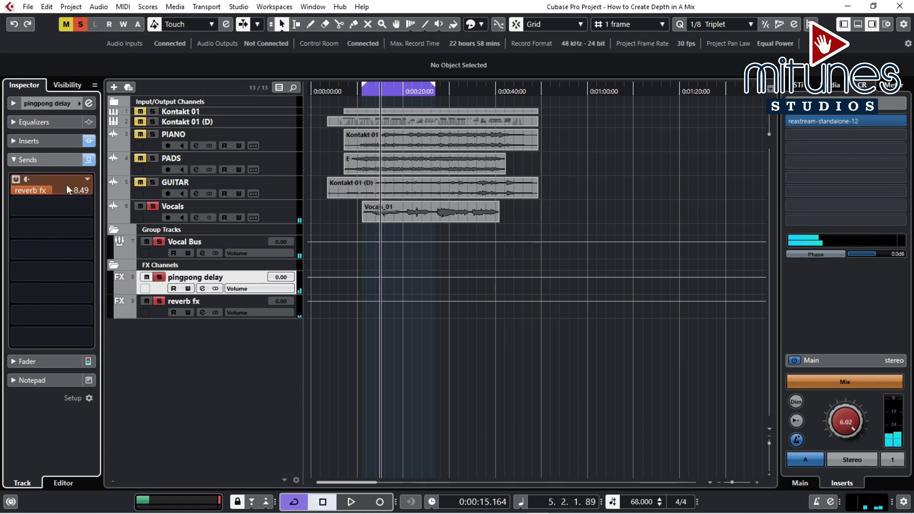
{"action": "key", "text": "space"}
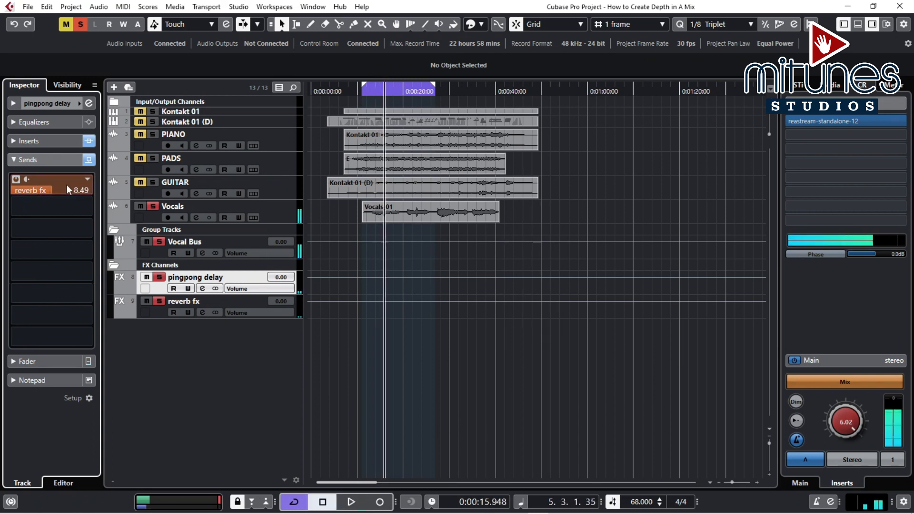
{"action": "left_click_drag", "start_coordinate": [46, 188], "coordinate": [54, 193]}
{"action": "key", "text": "space"}
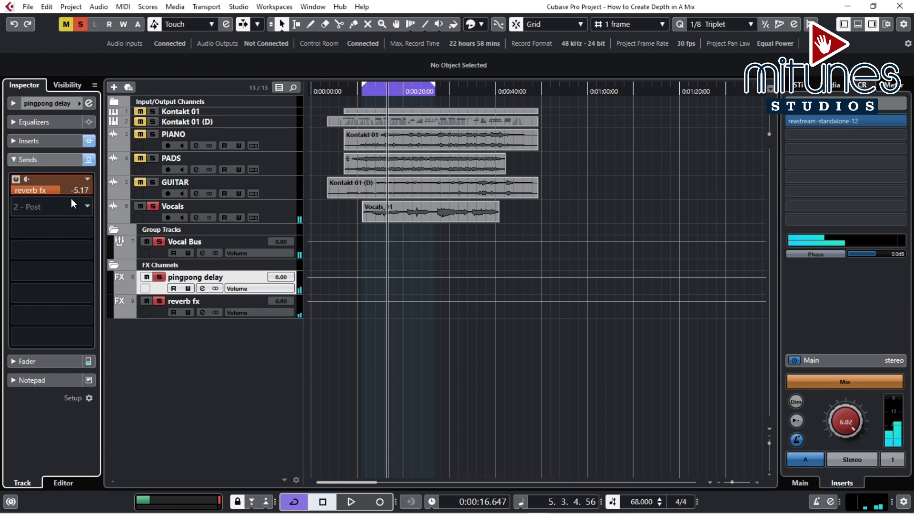
{"action": "key", "text": "space"}
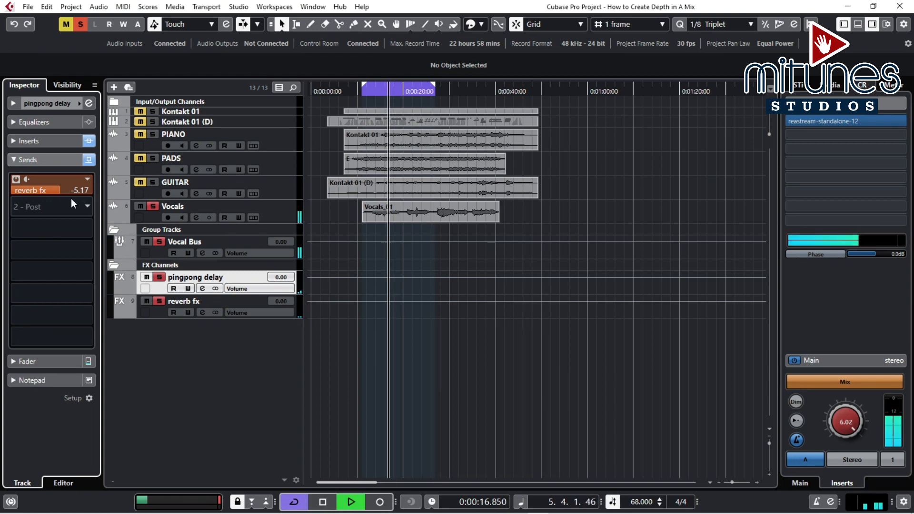
{"action": "left_click_drag", "start_coordinate": [67, 190], "coordinate": [71, 193]}
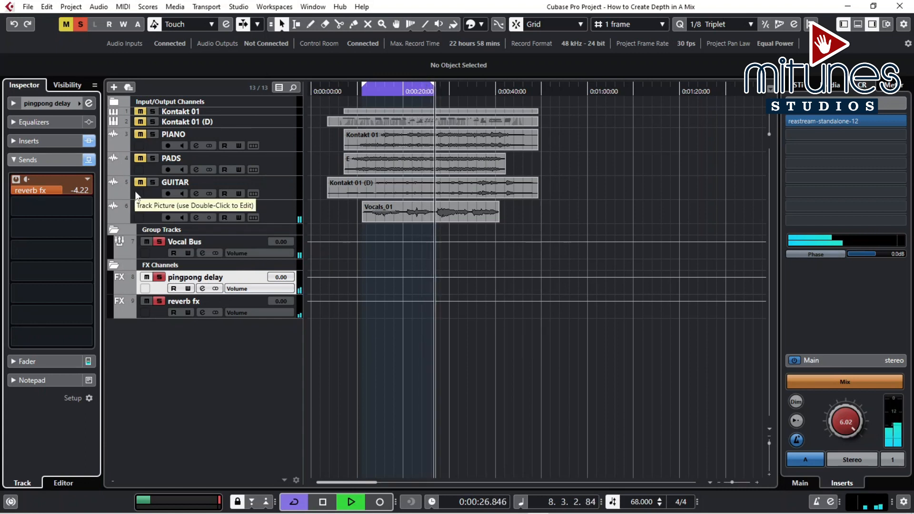
{"action": "left_click_drag", "start_coordinate": [62, 188], "coordinate": [71, 190]}
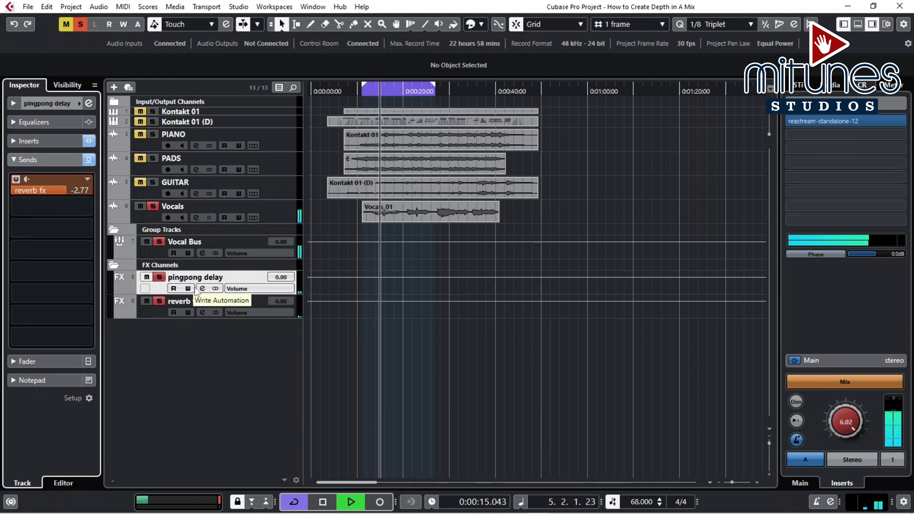
Step: Set the pingpong delay Compressor's release to 312 ms and make-up to 3.7 dB, close it with playback stopped and clear the Vocal Bus solo
{"action": "left_click", "coordinate": [45, 143]}
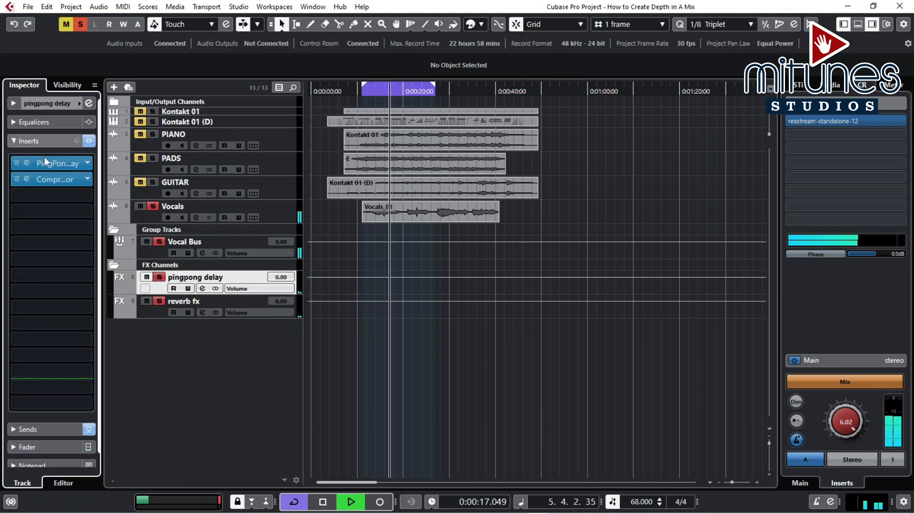
{"action": "left_click", "coordinate": [27, 177]}
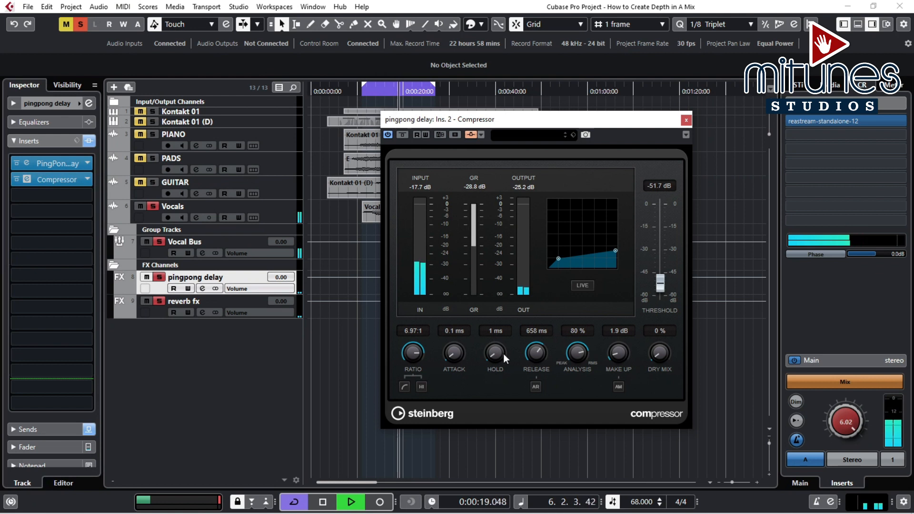
{"action": "left_click_drag", "start_coordinate": [537, 352], "coordinate": [535, 376]}
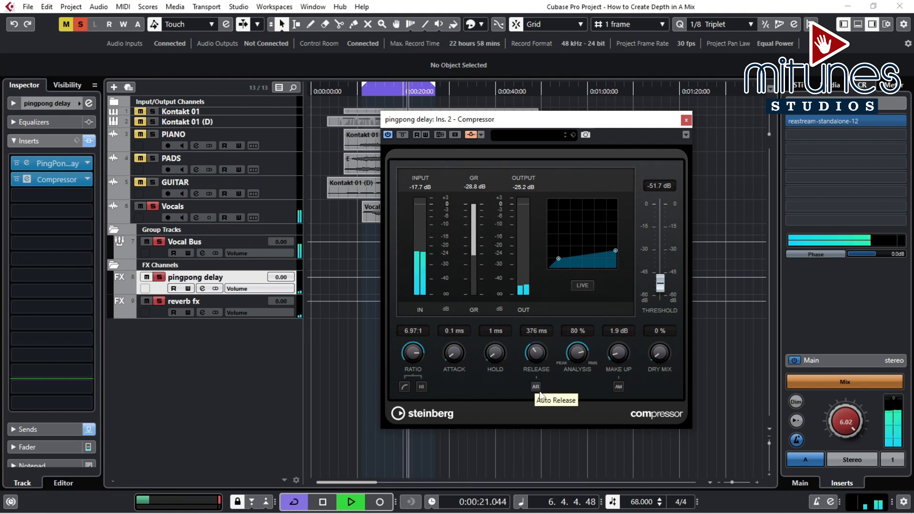
{"action": "left_click_drag", "start_coordinate": [539, 339], "coordinate": [535, 362]}
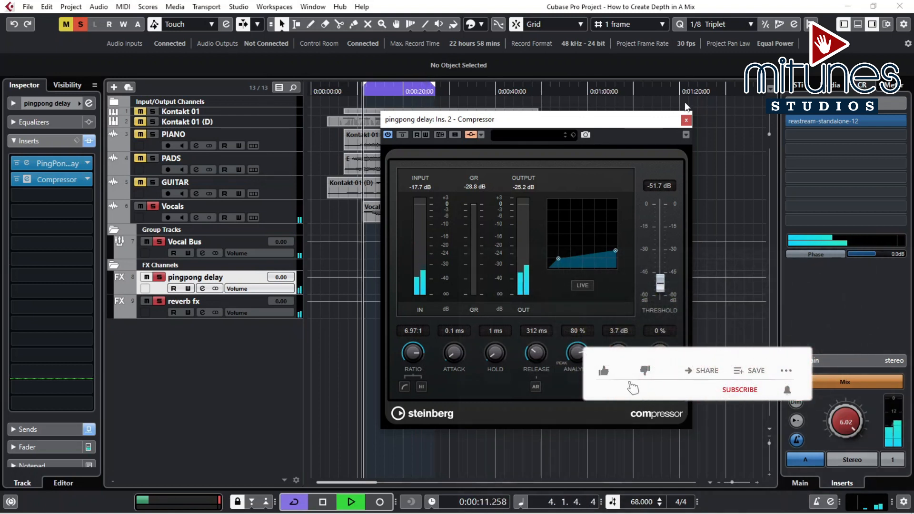
{"action": "key", "text": "space"}
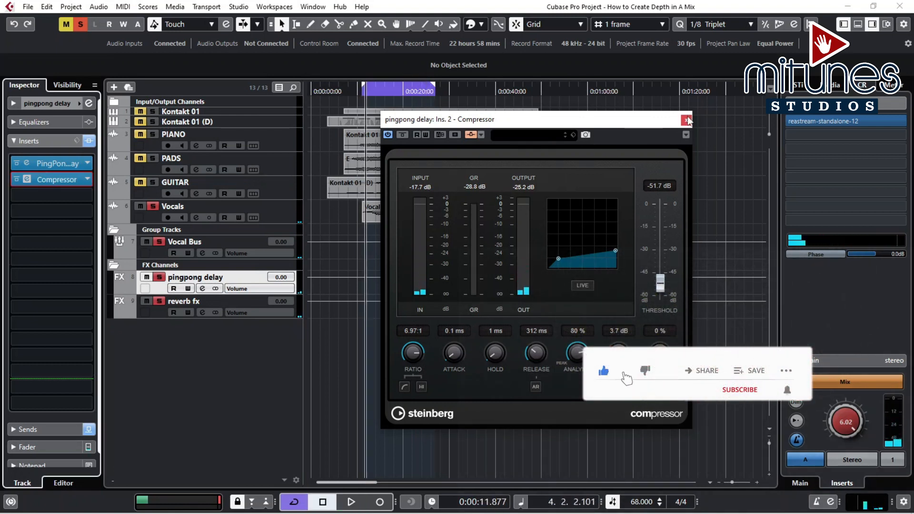
{"action": "left_click", "coordinate": [687, 120]}
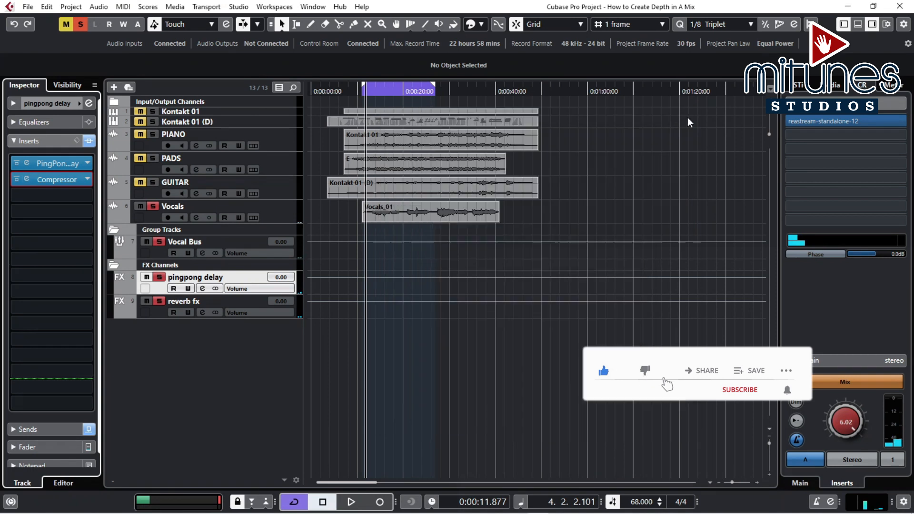
{"action": "left_click", "coordinate": [160, 242]}
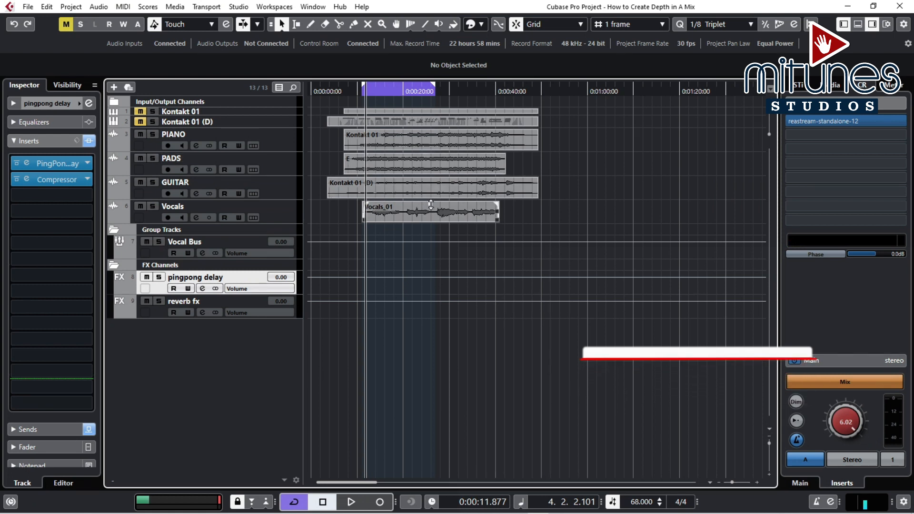
Step: Add an active reverb fx send in the Vocal Bus's third send slot and set its level to -26.0 dB
{"action": "left_click", "coordinate": [215, 238]}
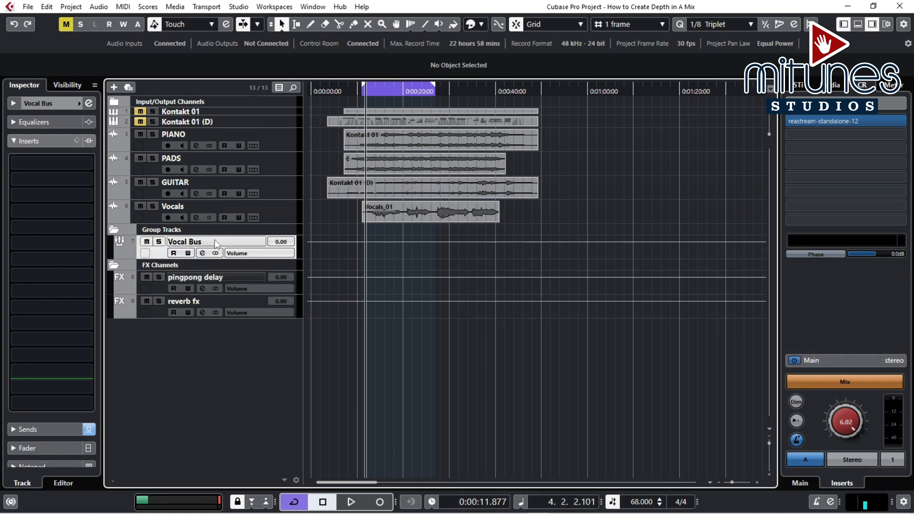
{"action": "left_click", "coordinate": [42, 141]}
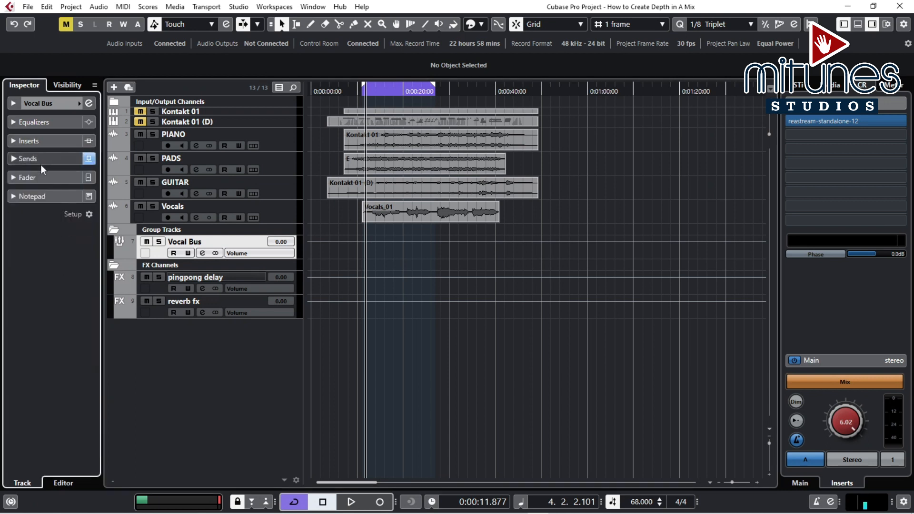
{"action": "left_click", "coordinate": [38, 161]}
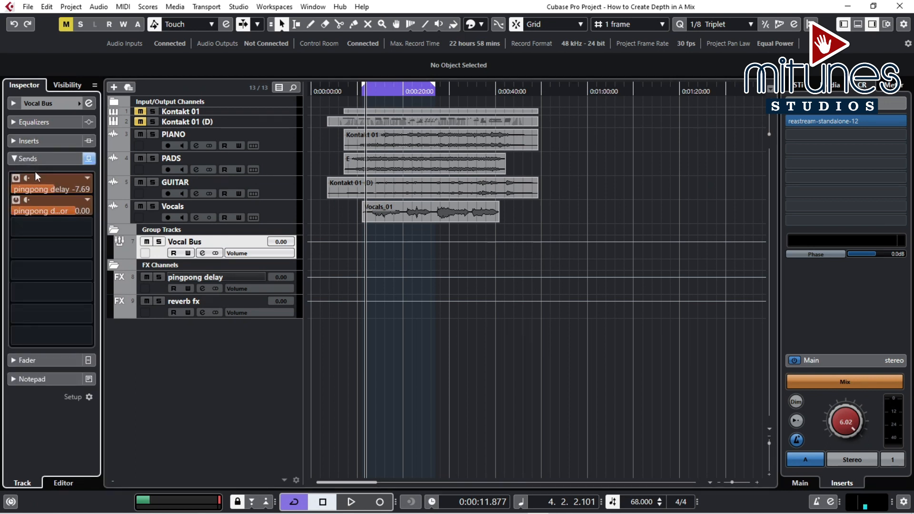
{"action": "left_click", "coordinate": [39, 224]}
{"action": "left_click", "coordinate": [57, 279]}
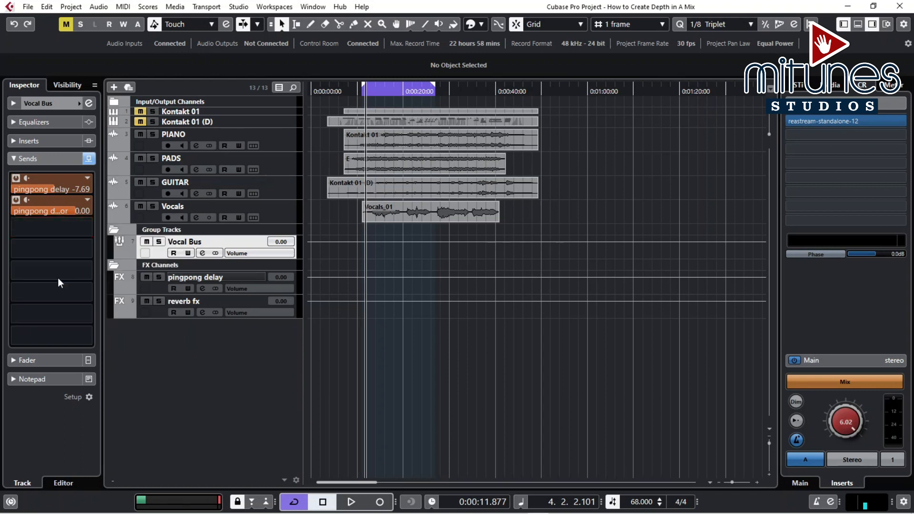
{"action": "left_click", "coordinate": [16, 222]}
{"action": "left_click_drag", "start_coordinate": [30, 232], "coordinate": [16, 268]}
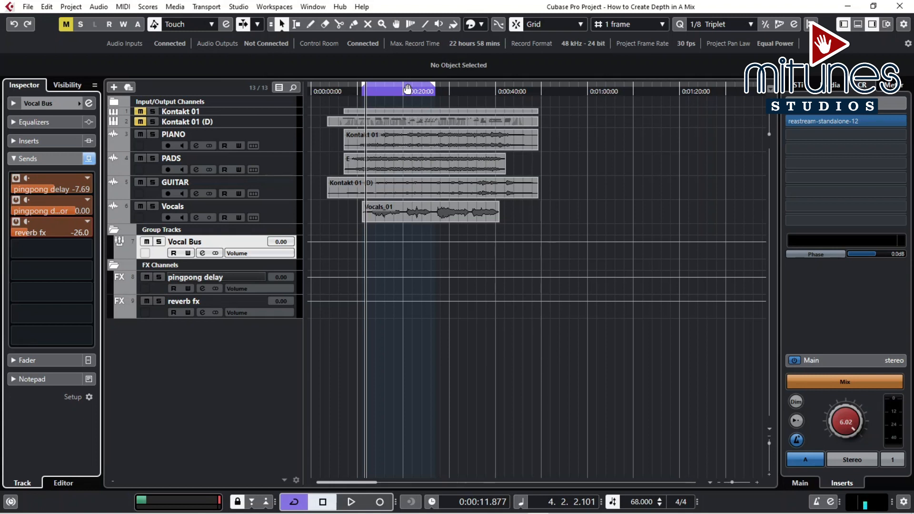
Step: Play the full mix and raise the Vocal Bus's reverb fx send level to -11.7 dB
{"action": "key", "text": "space"}
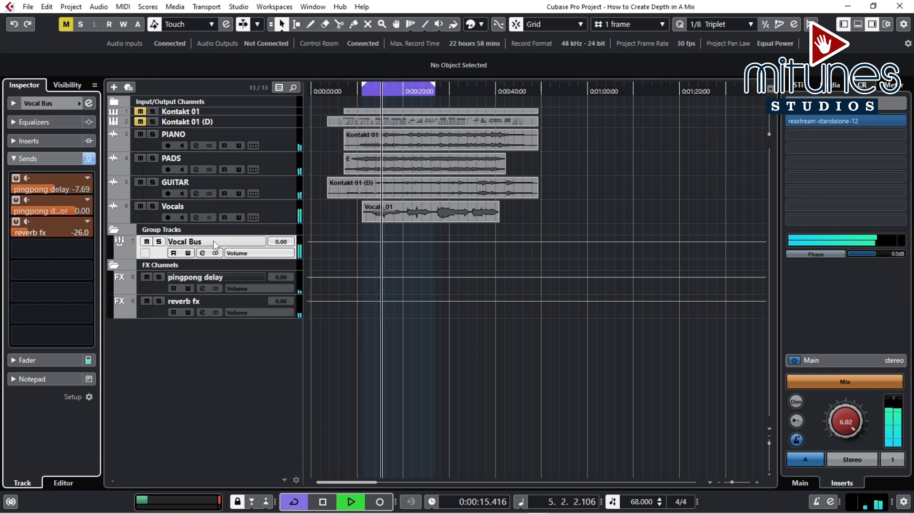
{"action": "left_click_drag", "start_coordinate": [37, 230], "coordinate": [59, 238]}
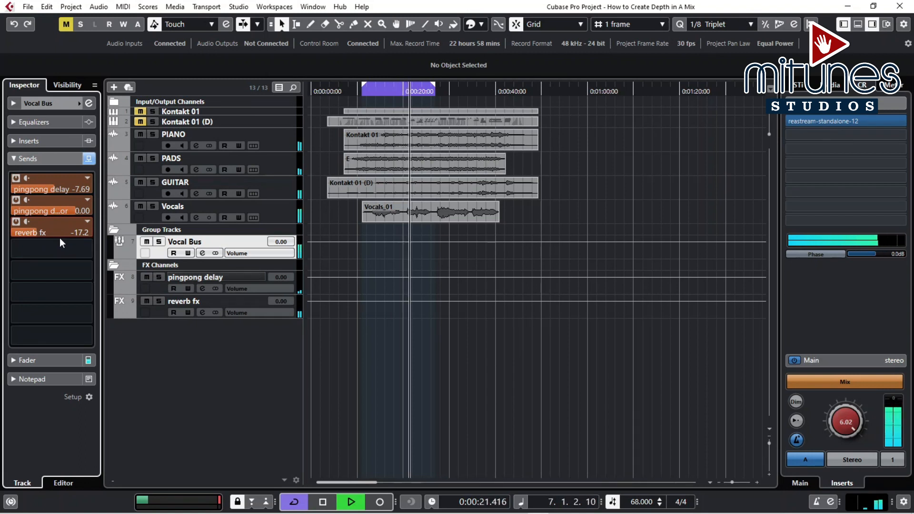
{"action": "mouse_move", "coordinate": [47, 234]}
{"action": "left_mouse_down"}
{"action": "mouse_move", "coordinate": [88, 242]}
{"action": "mouse_move", "coordinate": [48, 233]}
{"action": "left_mouse_up"}
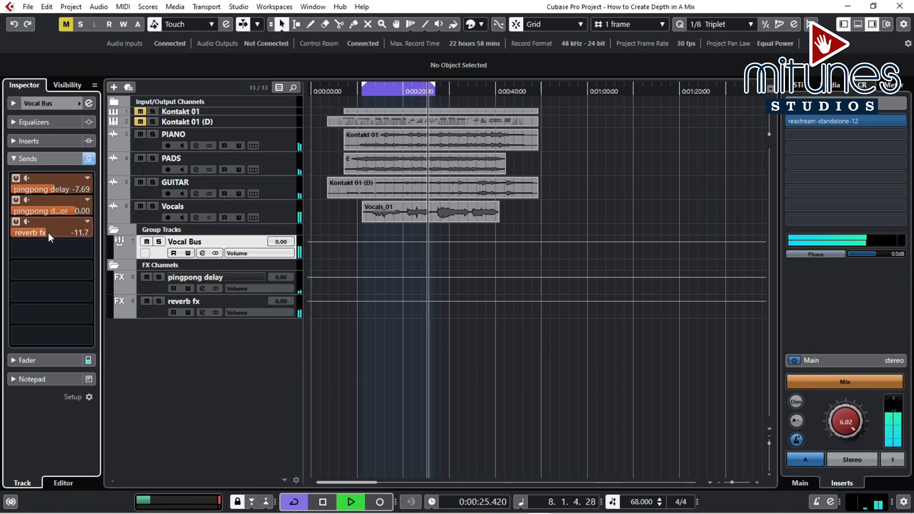
Step: Set ValhallaPlate's predelay to 55.5 ms, close the plug-in and lower the Vocal Bus's reverb fx send to -15.3 dB, ending with playback stopped
{"action": "right_click", "coordinate": [48, 233]}
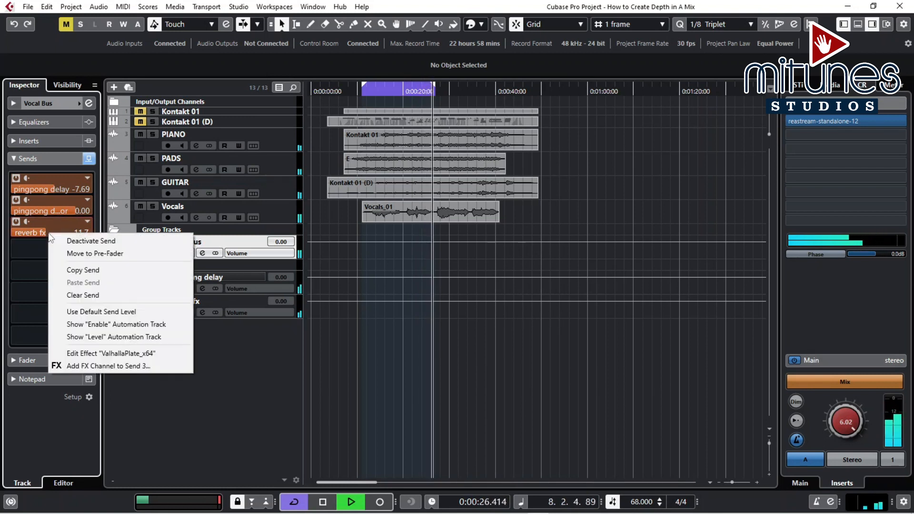
{"action": "left_click", "coordinate": [98, 354]}
{"action": "left_click_drag", "start_coordinate": [377, 268], "coordinate": [381, 304]}
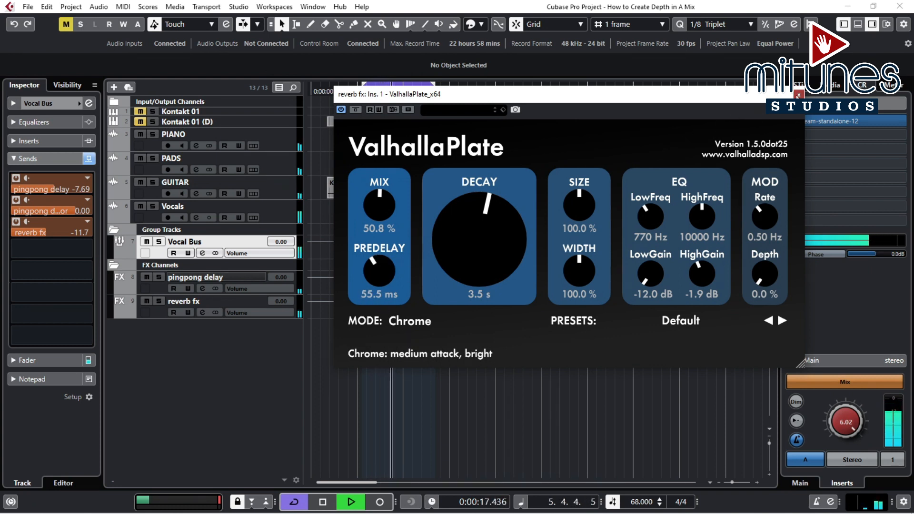
{"action": "left_click", "coordinate": [799, 96]}
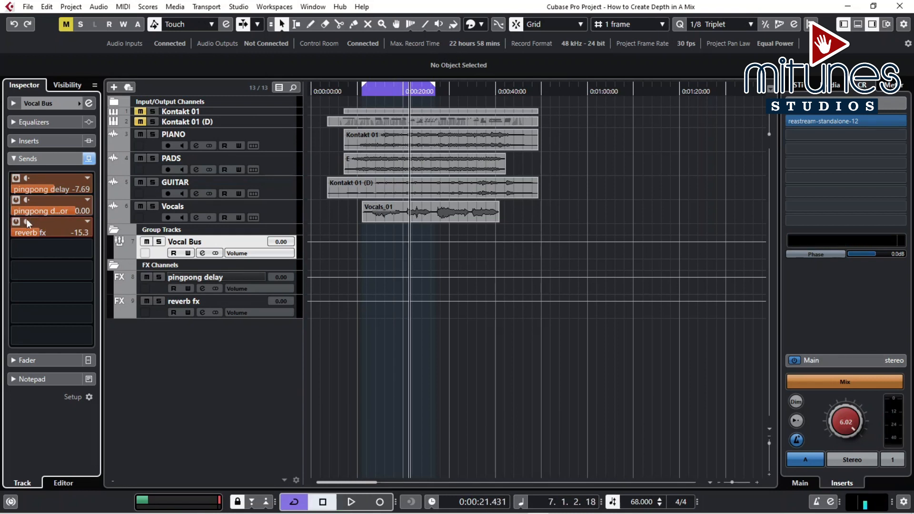
{"action": "left_click", "coordinate": [15, 160]}
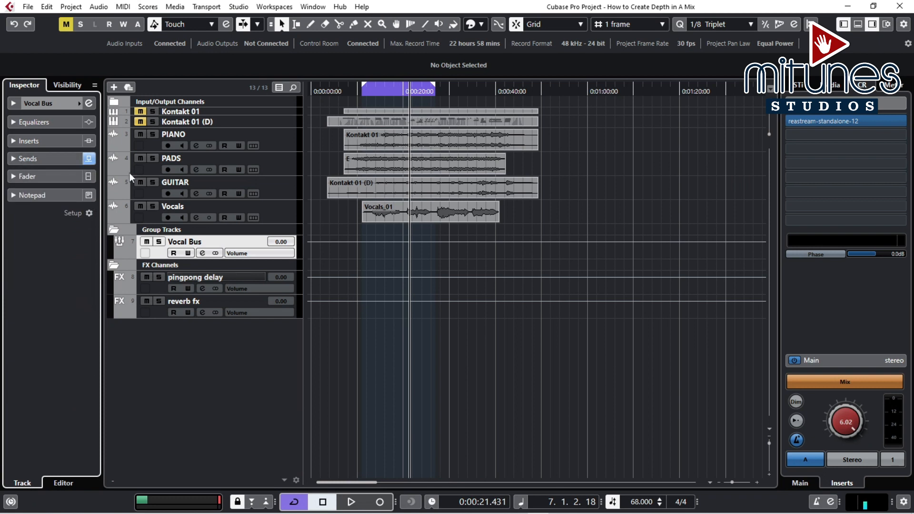